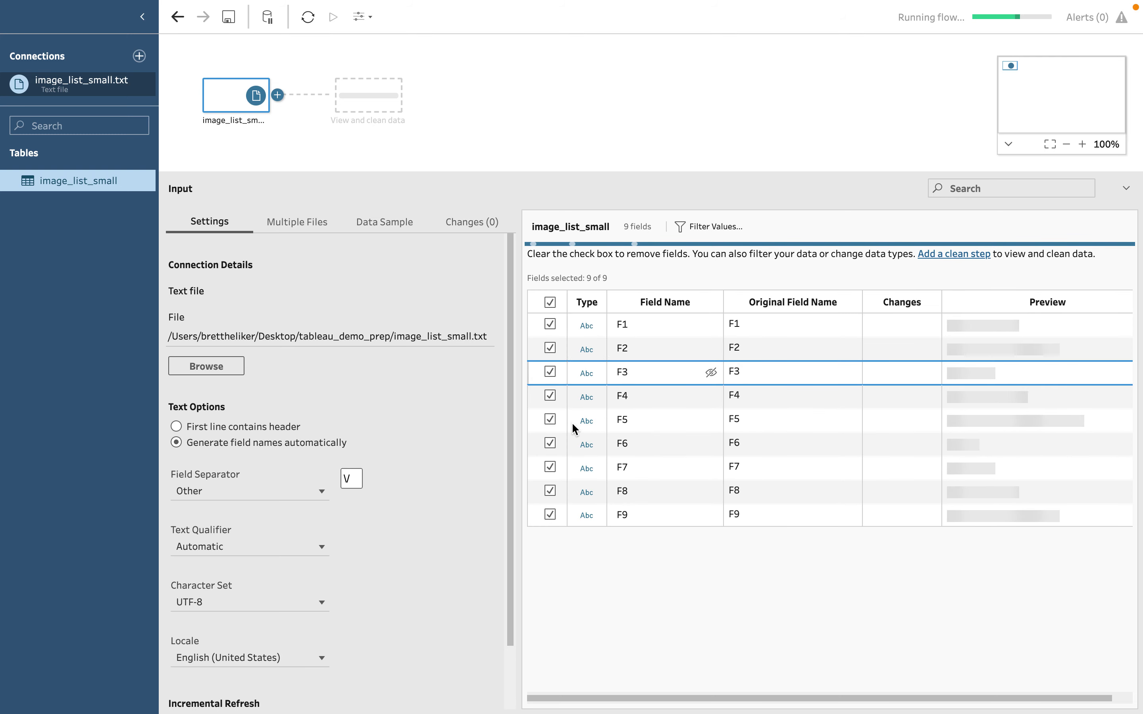
Step: Set the field separator of the image_list_small text input to Comma and check the preview of the file paths
{"action": "left_click", "coordinate": [260, 498]}
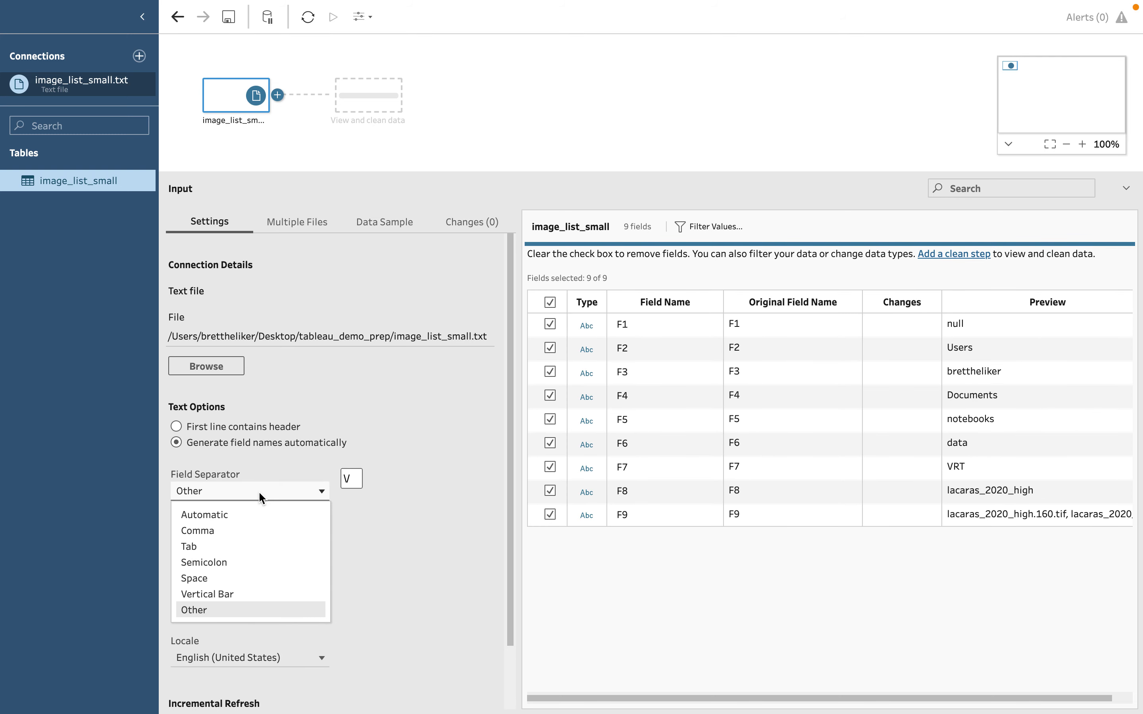
{"action": "left_click", "coordinate": [249, 527]}
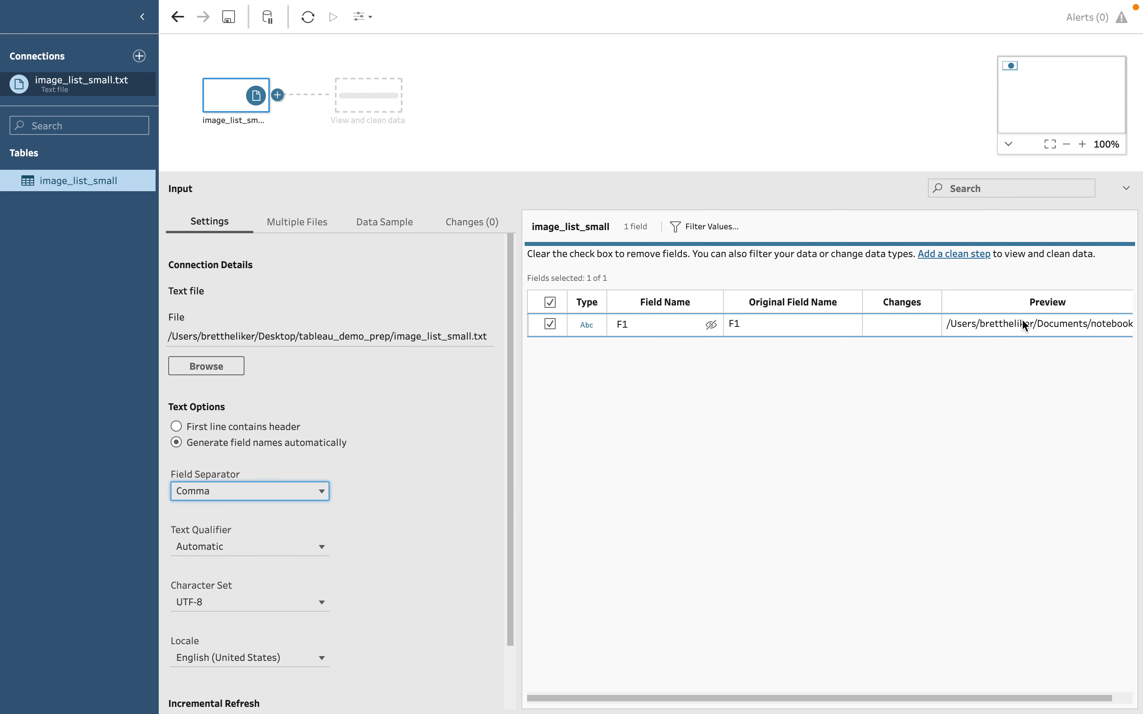
{"action": "scroll", "coordinate": [1023, 325], "scroll_direction": "right", "scroll_amount": 1}
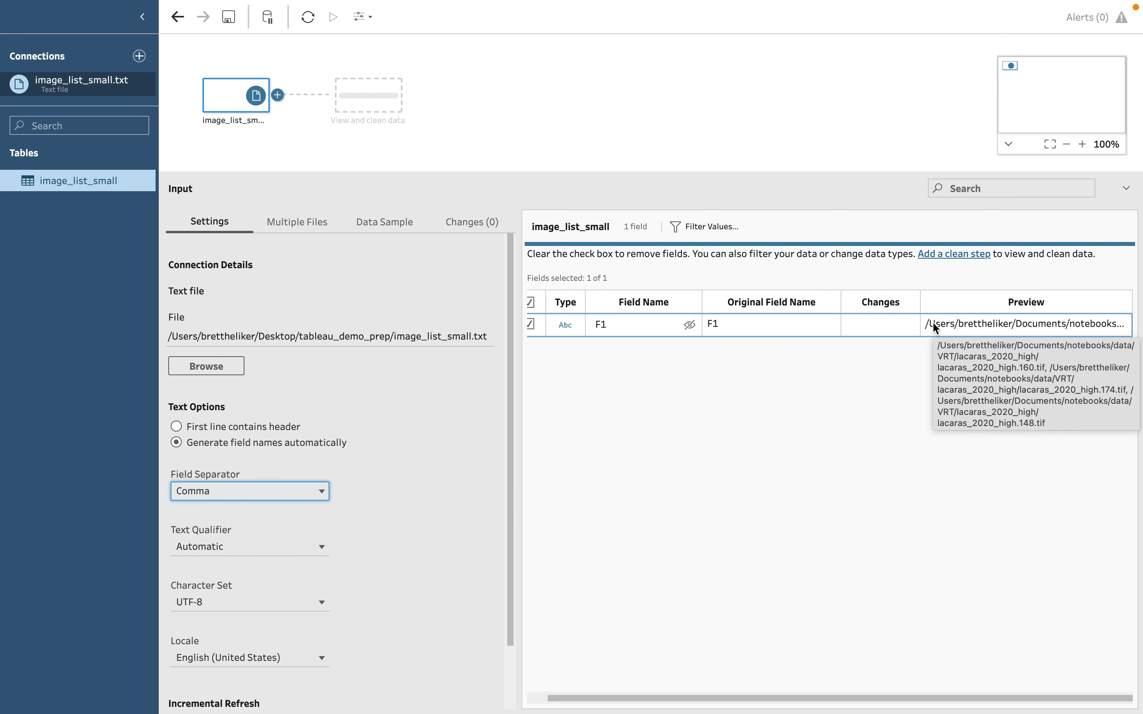
Step: Add a Script step after the image_list_small input and set its connection type to Tableau Python (TabPy) Server
{"action": "left_click", "coordinate": [281, 97]}
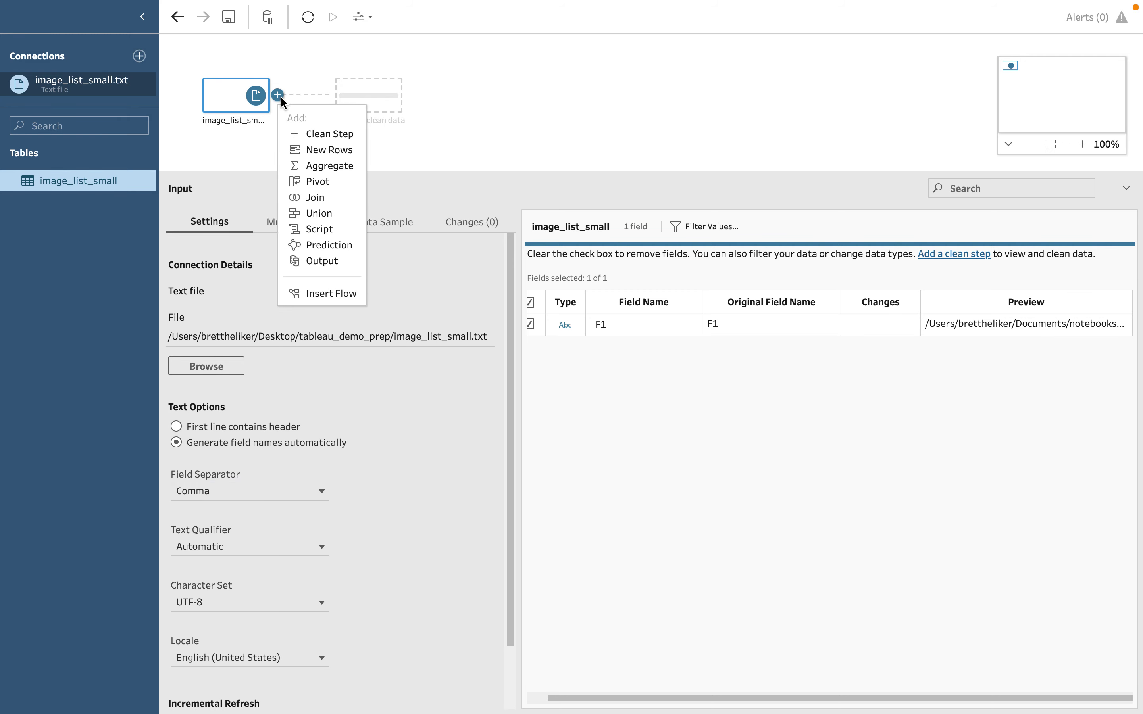
{"action": "left_click", "coordinate": [310, 226]}
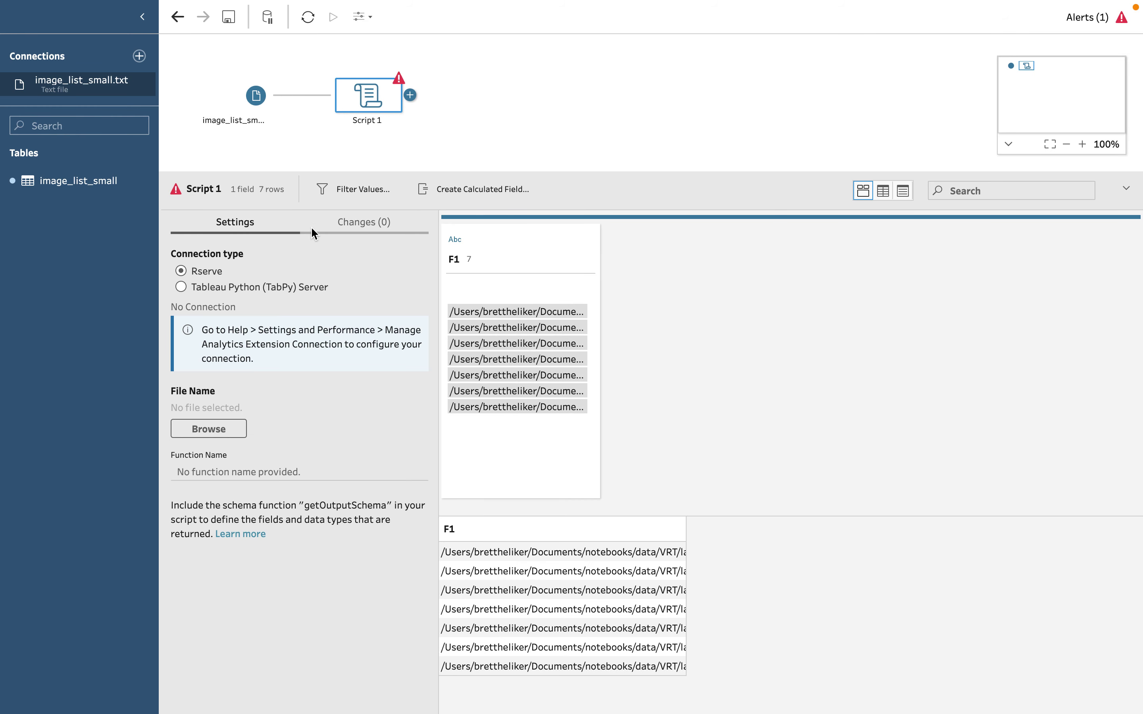
{"action": "left_click", "coordinate": [181, 287]}
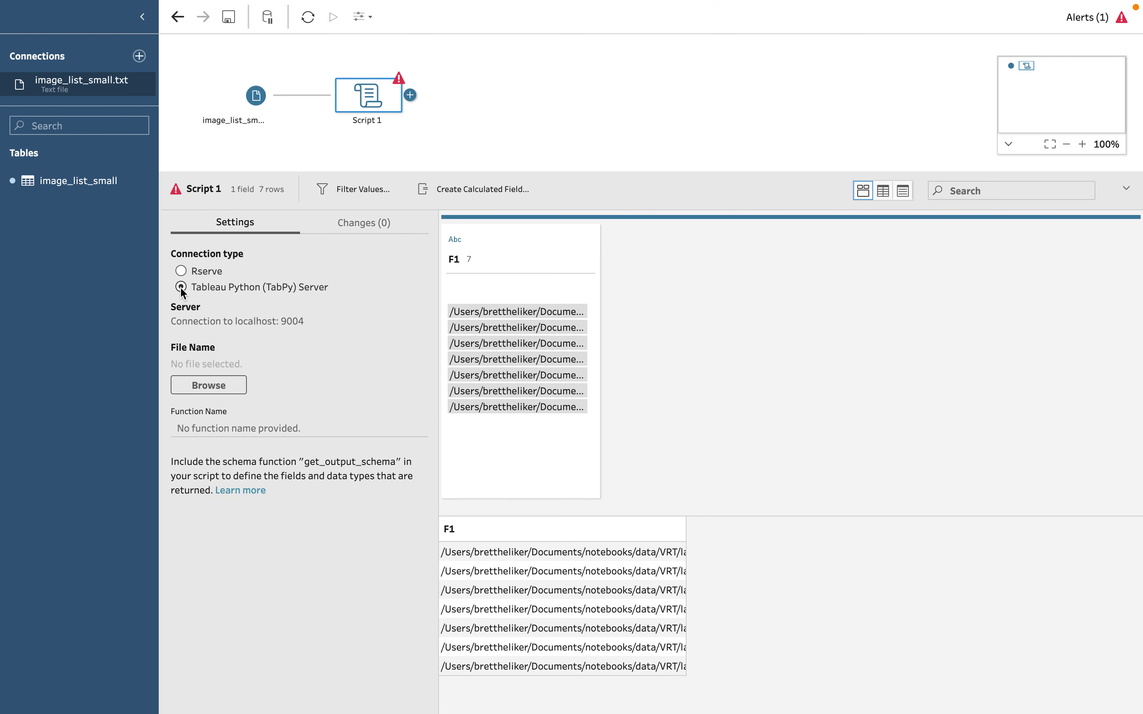
Step: Switch to Modzy and the text editor to examine the model's Python sample request and the script's API setup, image loop, results formatting and get_output_schema function
{"action": "key", "text": "ctrl+Right"}
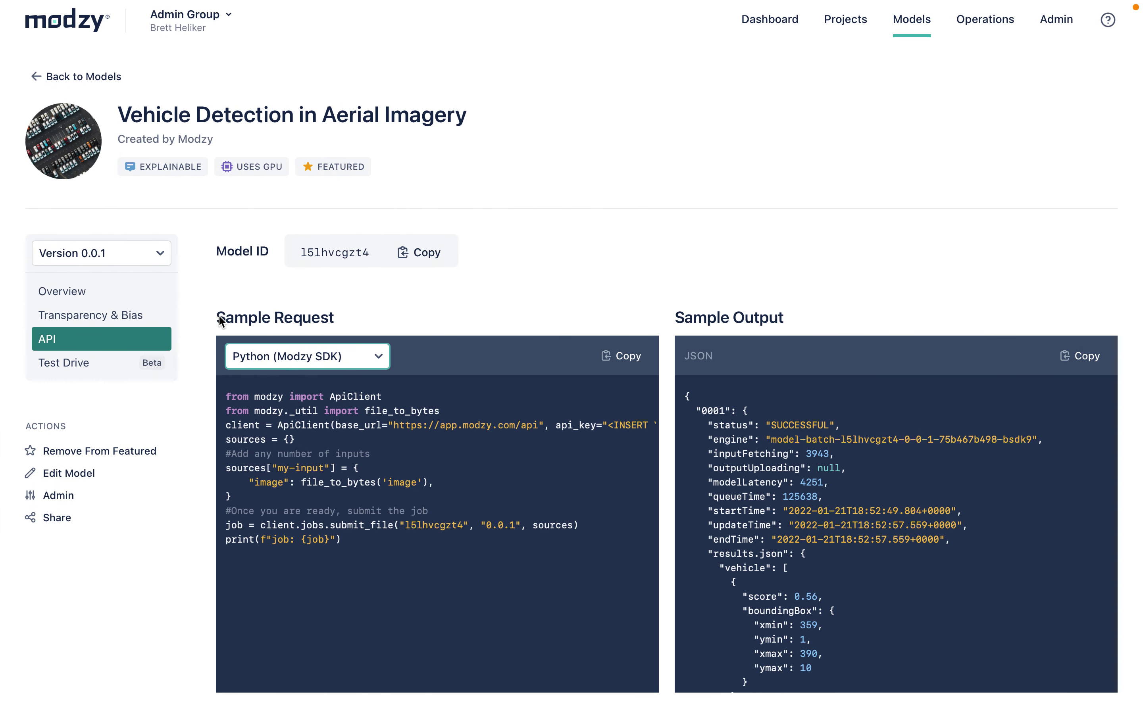
{"action": "left_click_drag", "start_coordinate": [222, 399], "coordinate": [371, 554]}
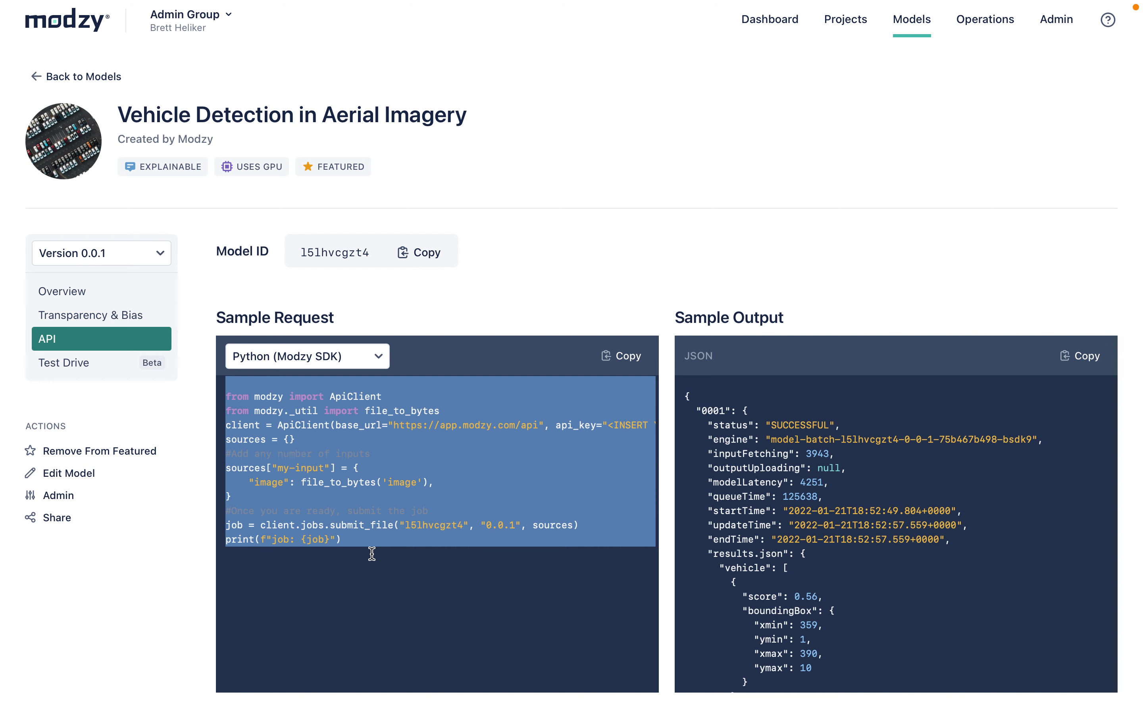
{"action": "key", "text": "ctrl+Right"}
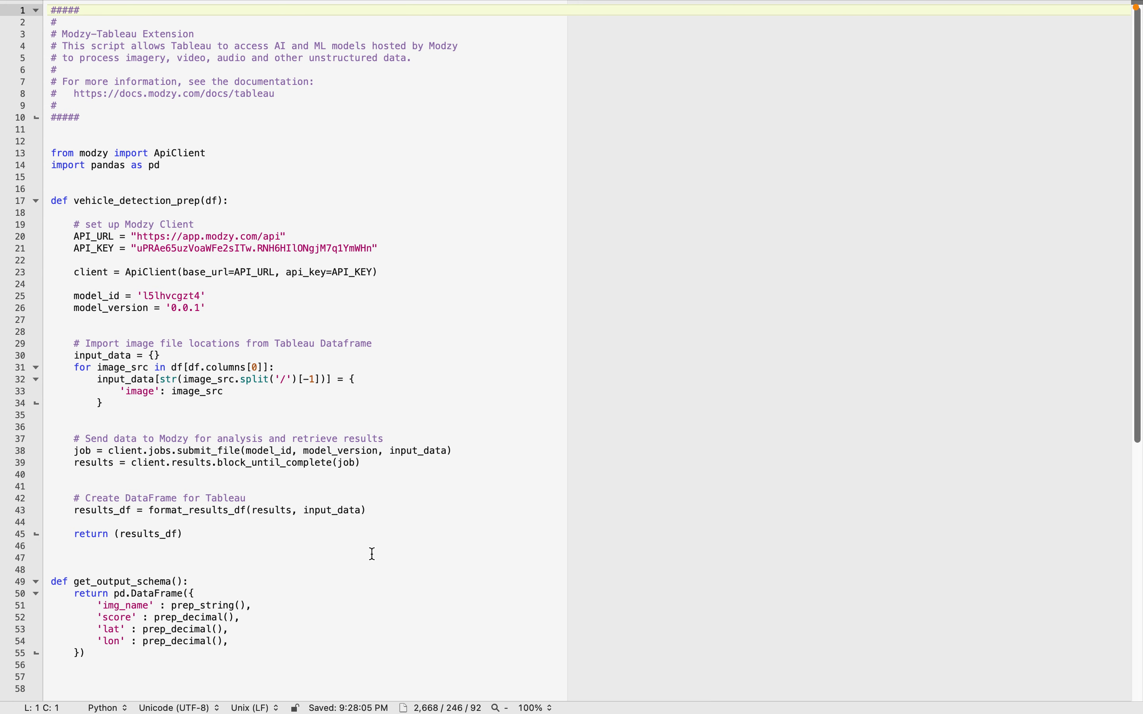
{"action": "left_click", "coordinate": [51, 235]}
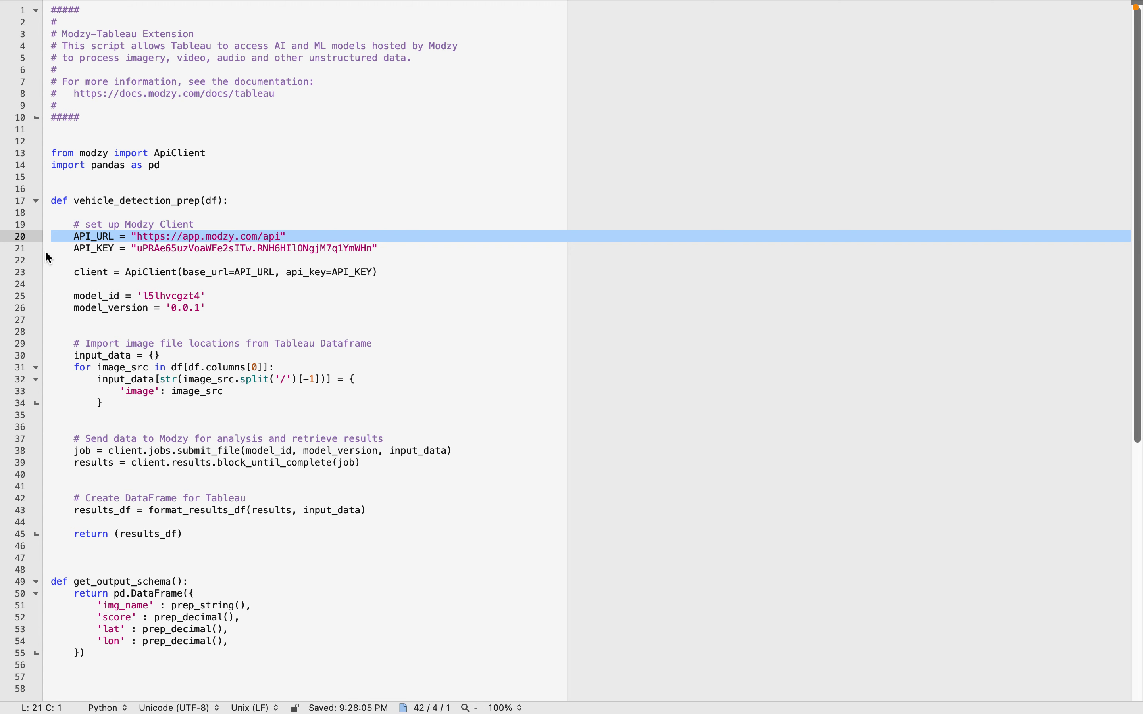
{"action": "left_click_drag", "start_coordinate": [49, 368], "coordinate": [43, 406]}
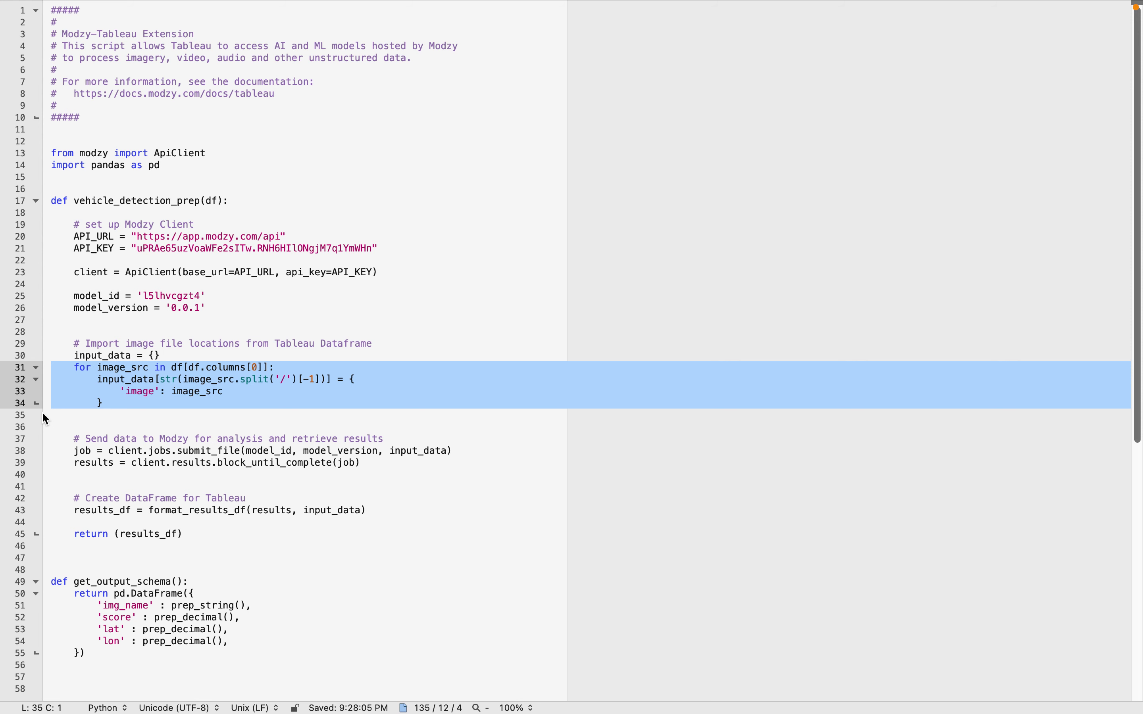
{"action": "left_click", "coordinate": [46, 511]}
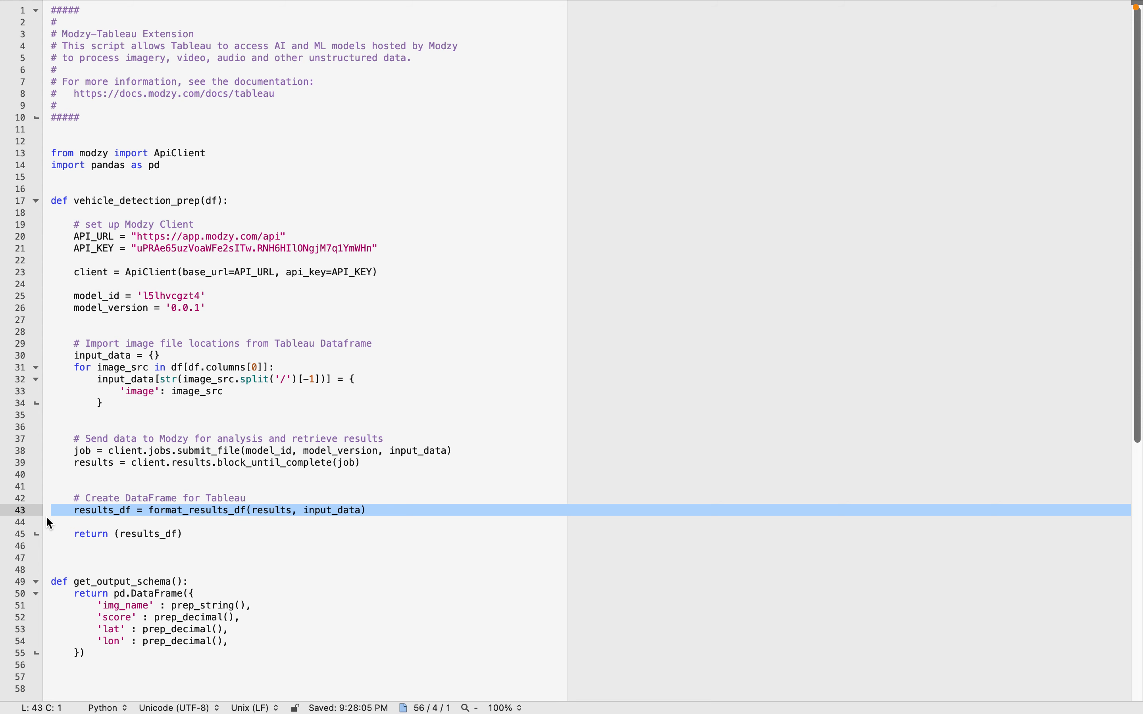
{"action": "left_click", "coordinate": [52, 585]}
{"action": "left_click_drag", "start_coordinate": [52, 585], "coordinate": [48, 668]}
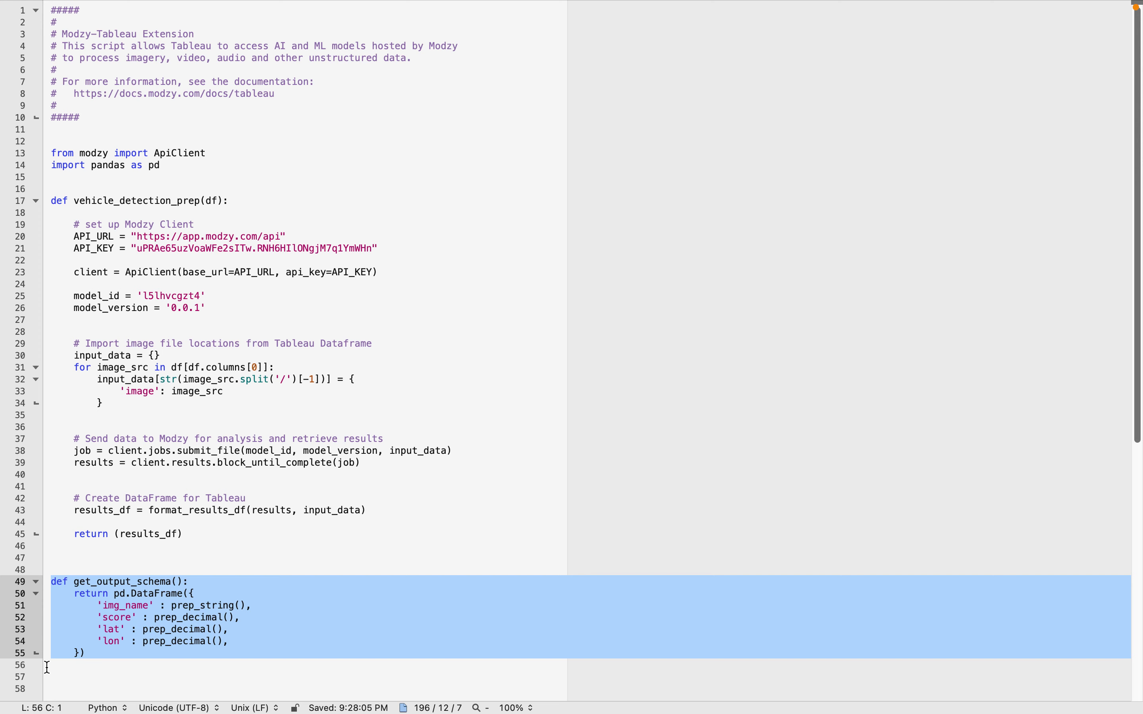
Step: Switch back to Tableau Prep, load vehicle_detection.py into the Script step and set its function name to vehicle_detection_prep
{"action": "key", "text": "ctrl+Left"}
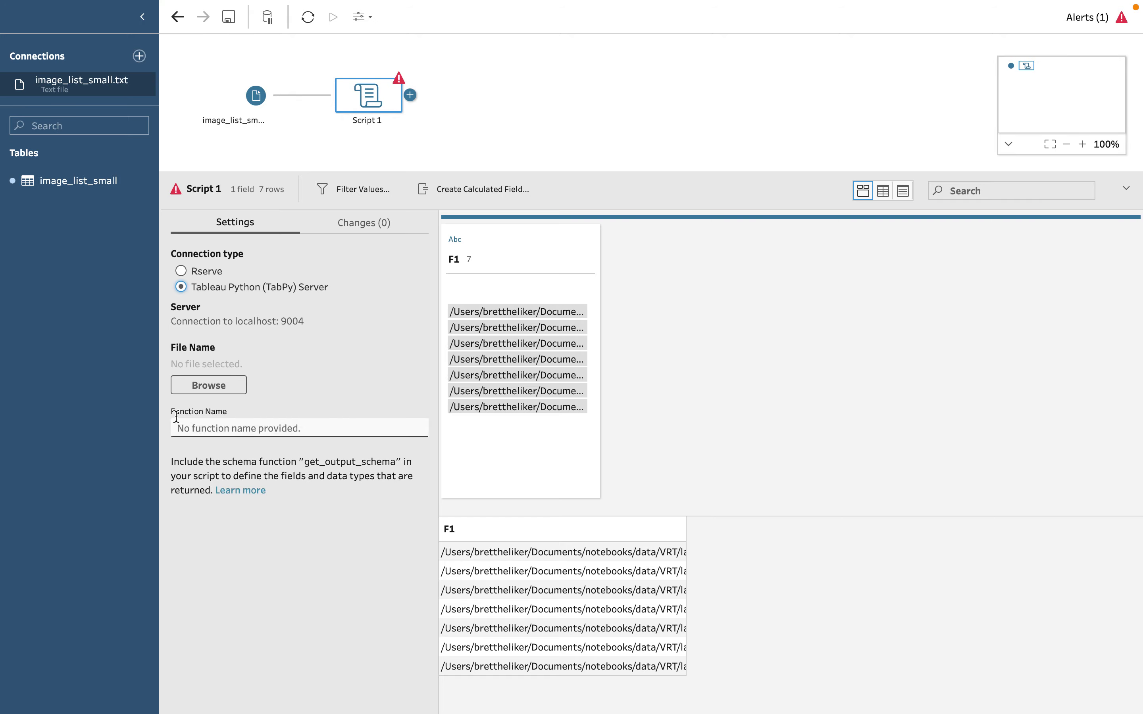
{"action": "left_click", "coordinate": [197, 382]}
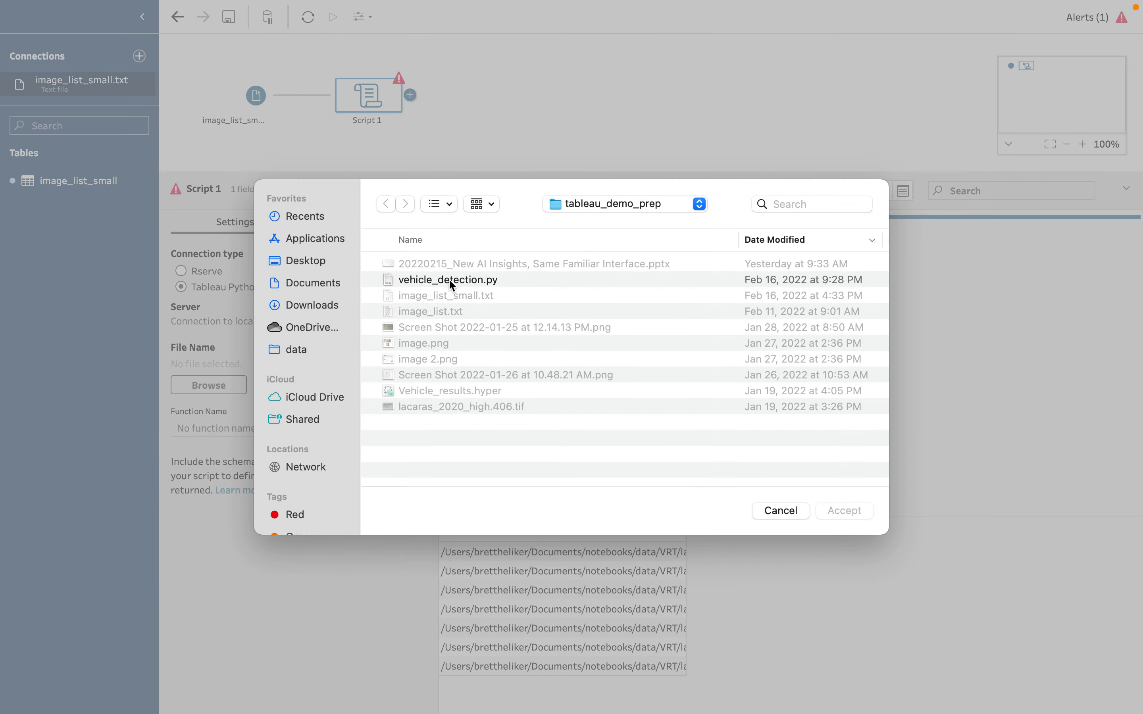
{"action": "left_click", "coordinate": [449, 278]}
{"action": "double_click", "coordinate": [450, 279]}
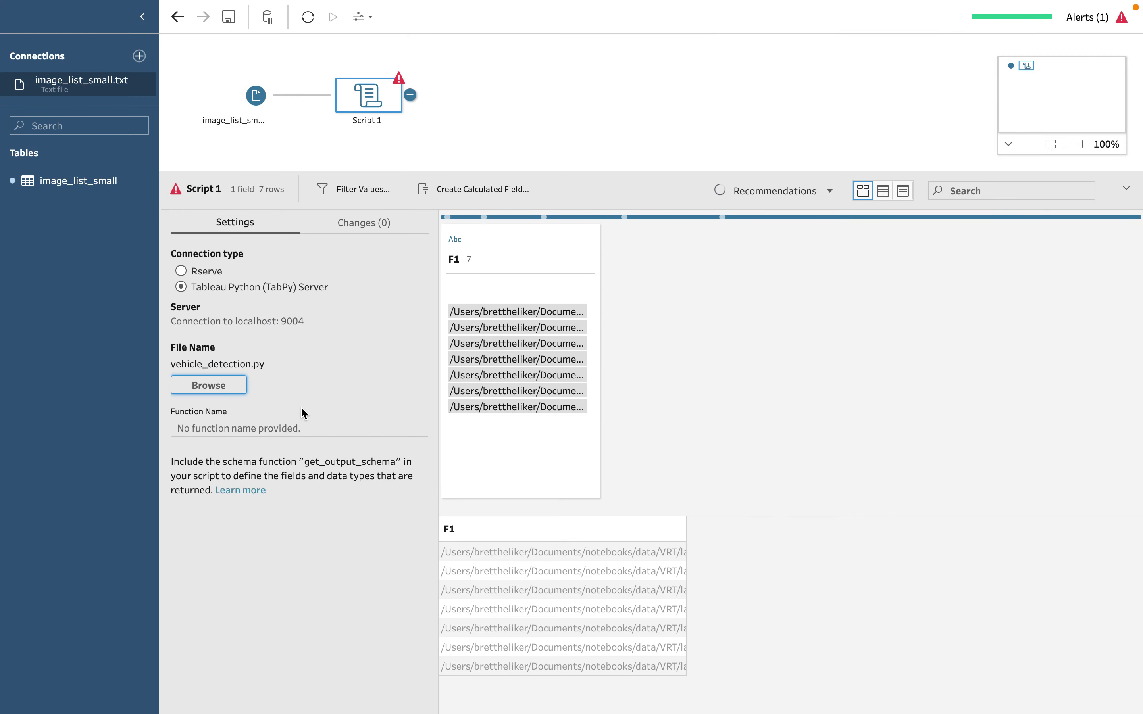
{"action": "left_click", "coordinate": [290, 427]}
{"action": "type", "text": "vehicle_detection_prep"}
{"action": "key", "text": "Return"}
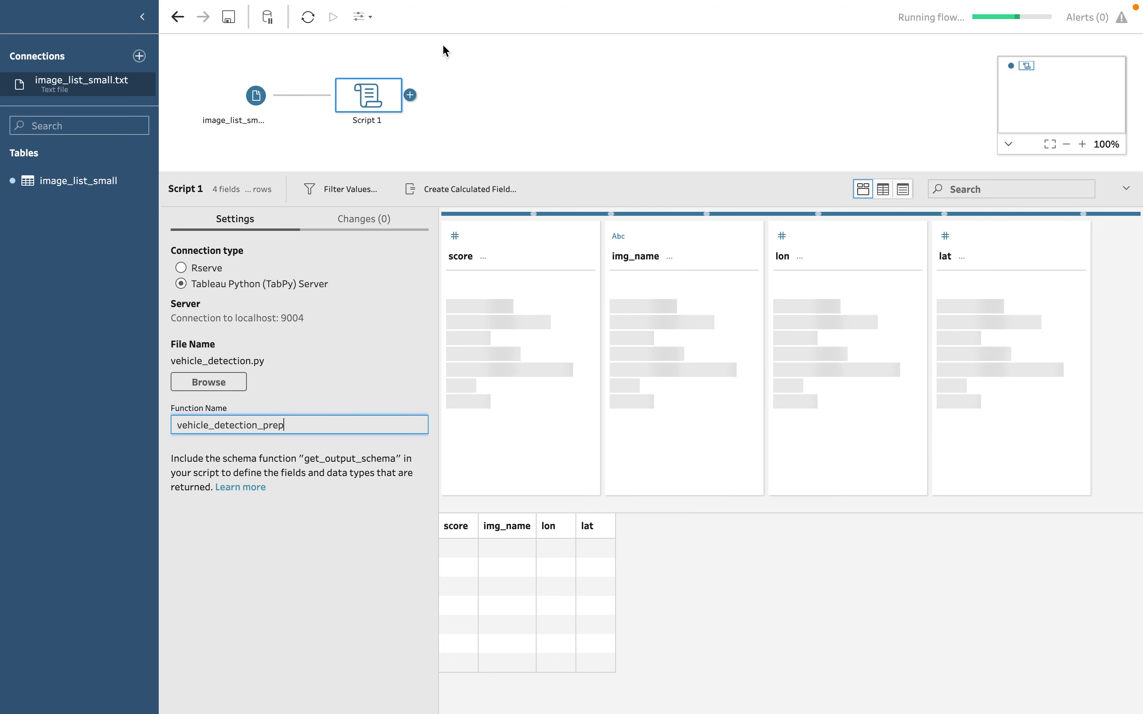
Step: Add an Output step after Script 1 that saves a Tableau Data Extract (.hyper) file, and run the flow, replacing the existing Output.hyper
{"action": "left_click", "coordinate": [410, 95]}
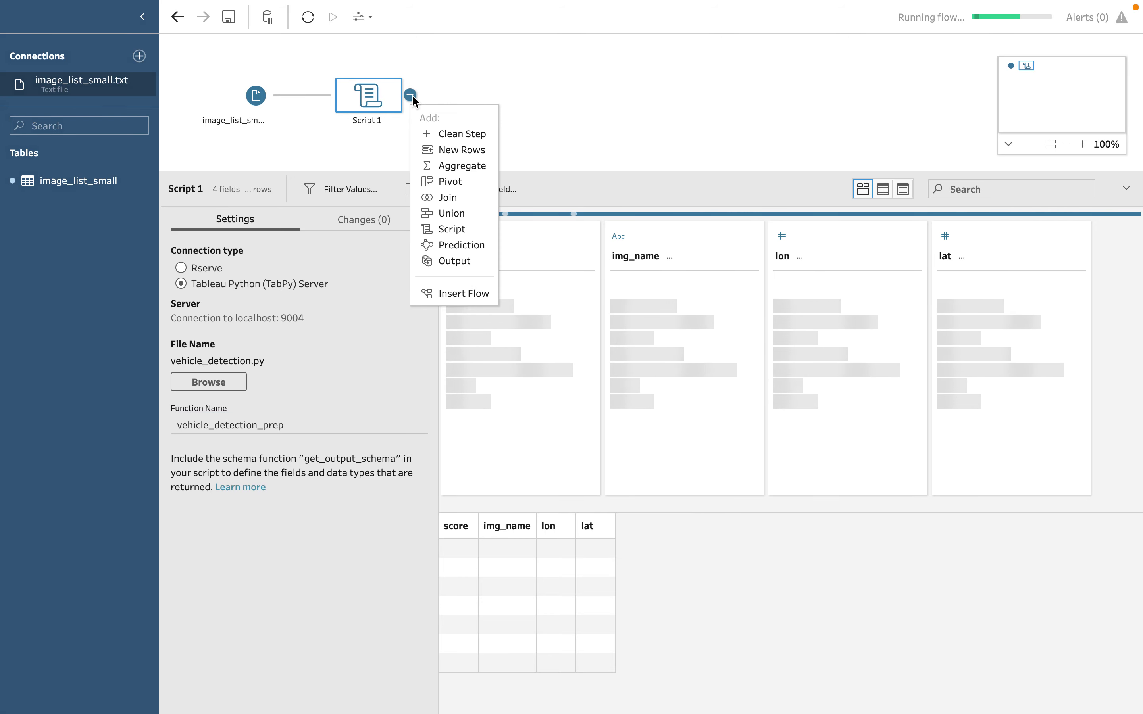
{"action": "left_click", "coordinate": [443, 261]}
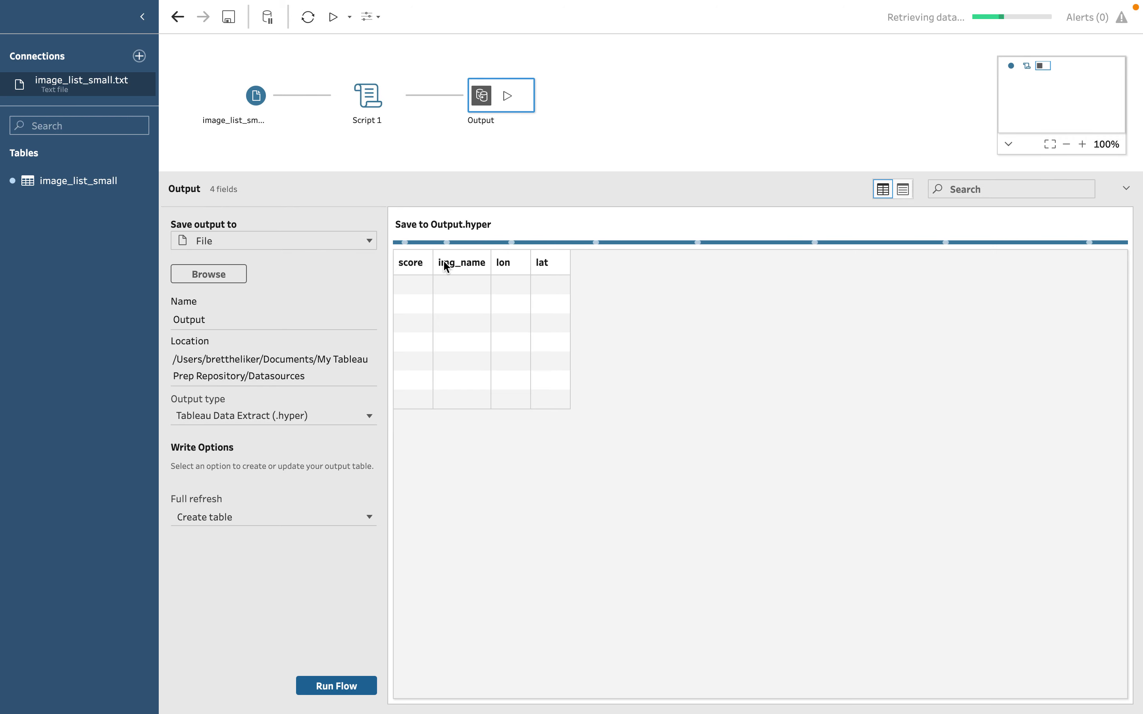
{"action": "left_click", "coordinate": [367, 243]}
{"action": "left_click", "coordinate": [368, 243]}
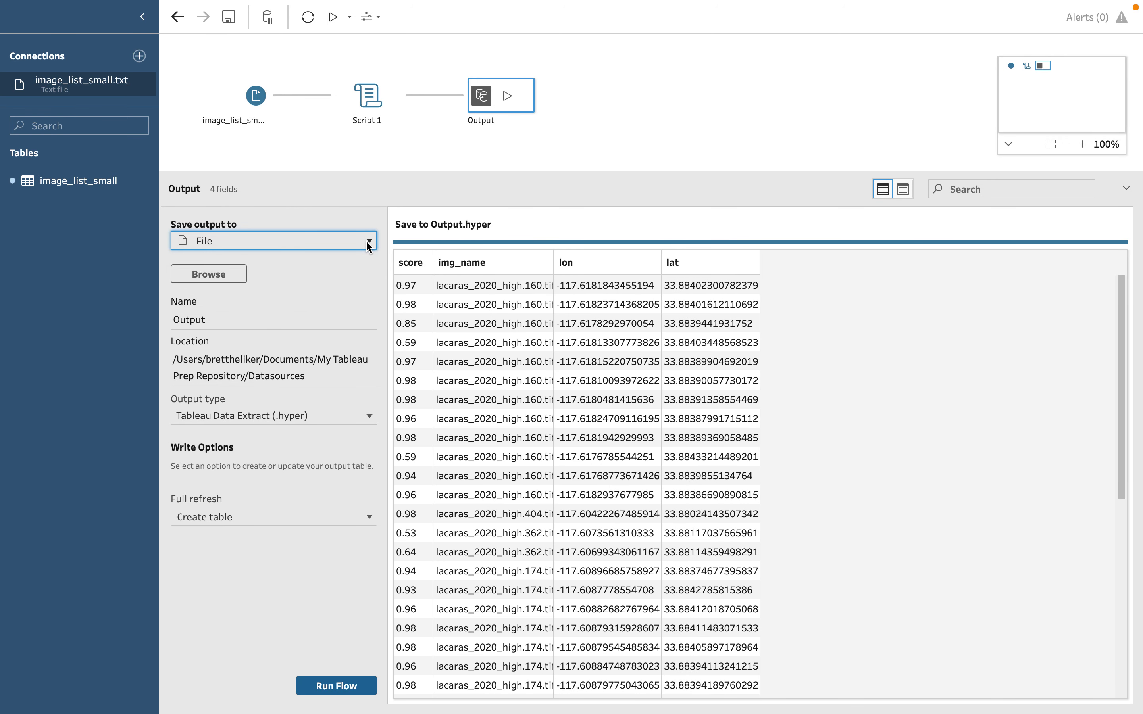
{"action": "left_click", "coordinate": [356, 419]}
{"action": "left_click", "coordinate": [356, 420]}
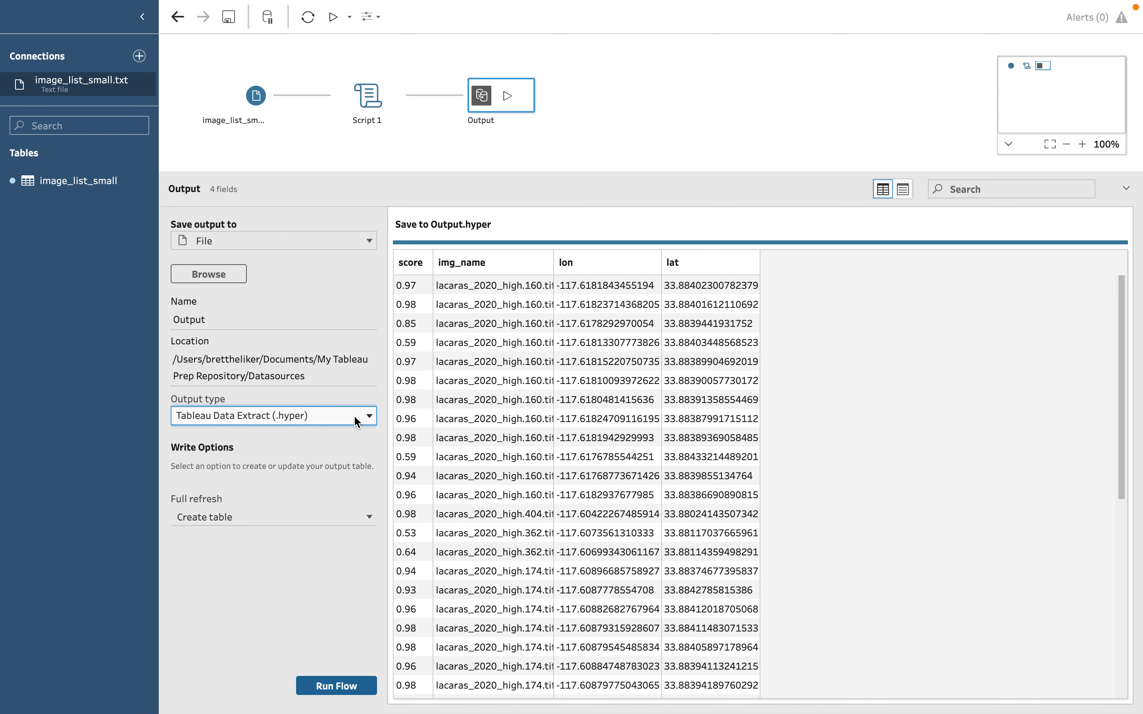
{"action": "left_click", "coordinate": [342, 687]}
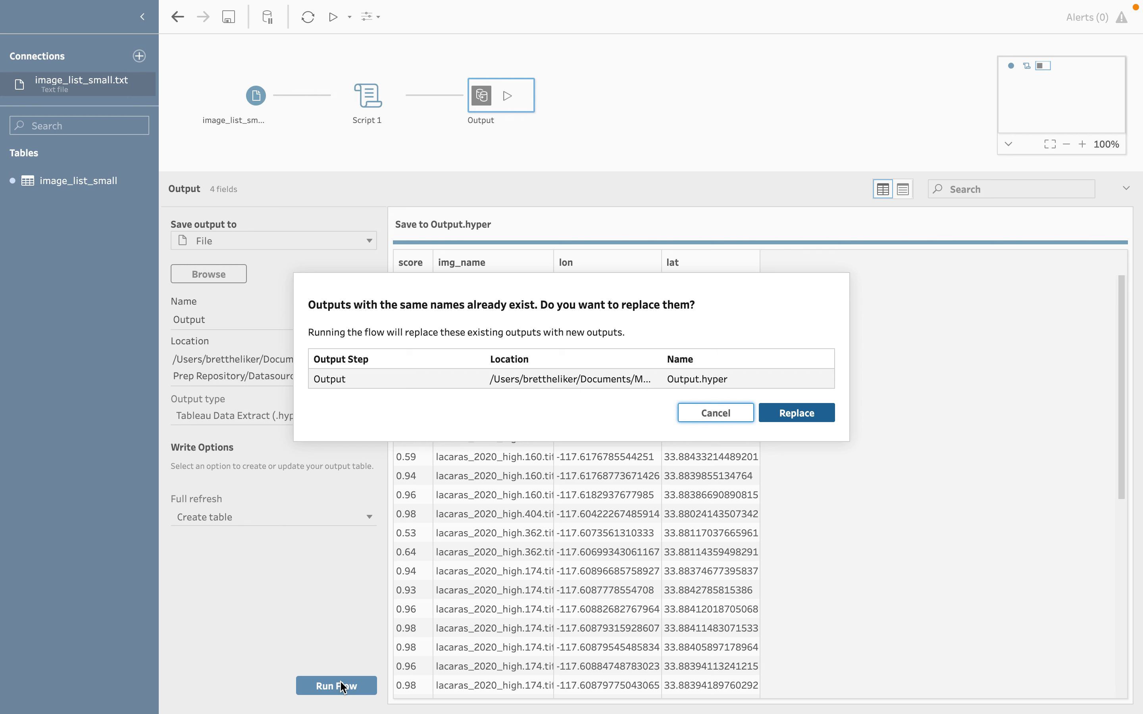
{"action": "left_click", "coordinate": [807, 418]}
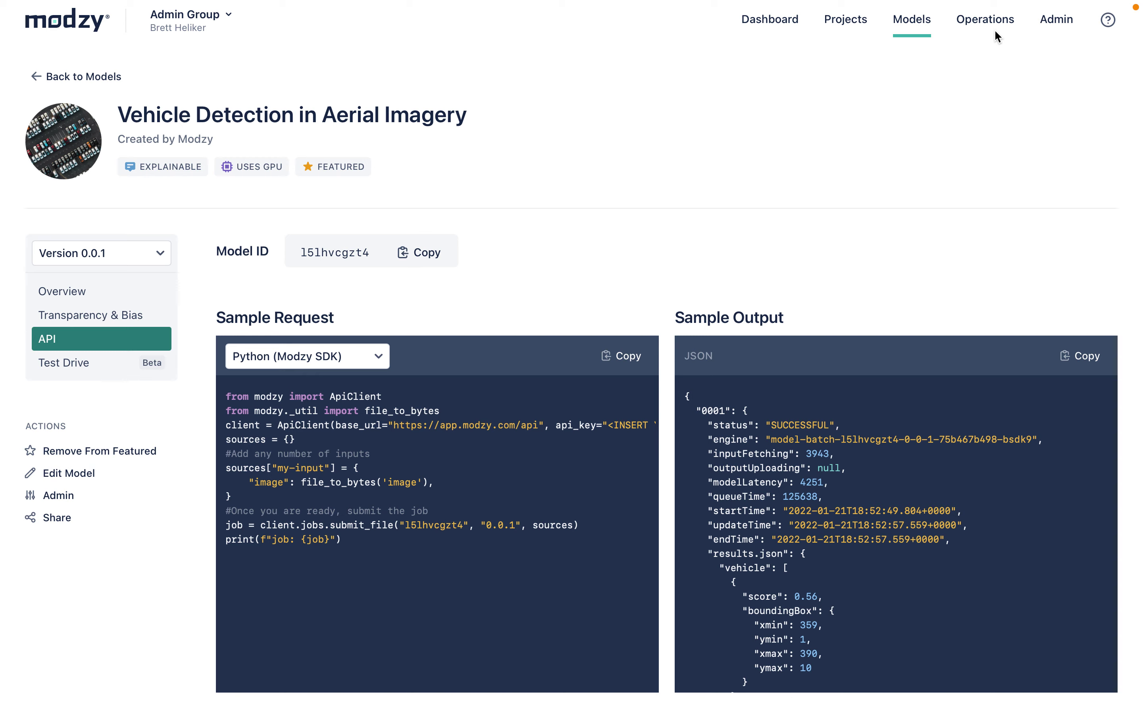
Step: In Modzy, open the operations Jobs list, refresh it and open the most recent Vehicle Detection in Aerial Imagery job
{"action": "left_click", "coordinate": [994, 28]}
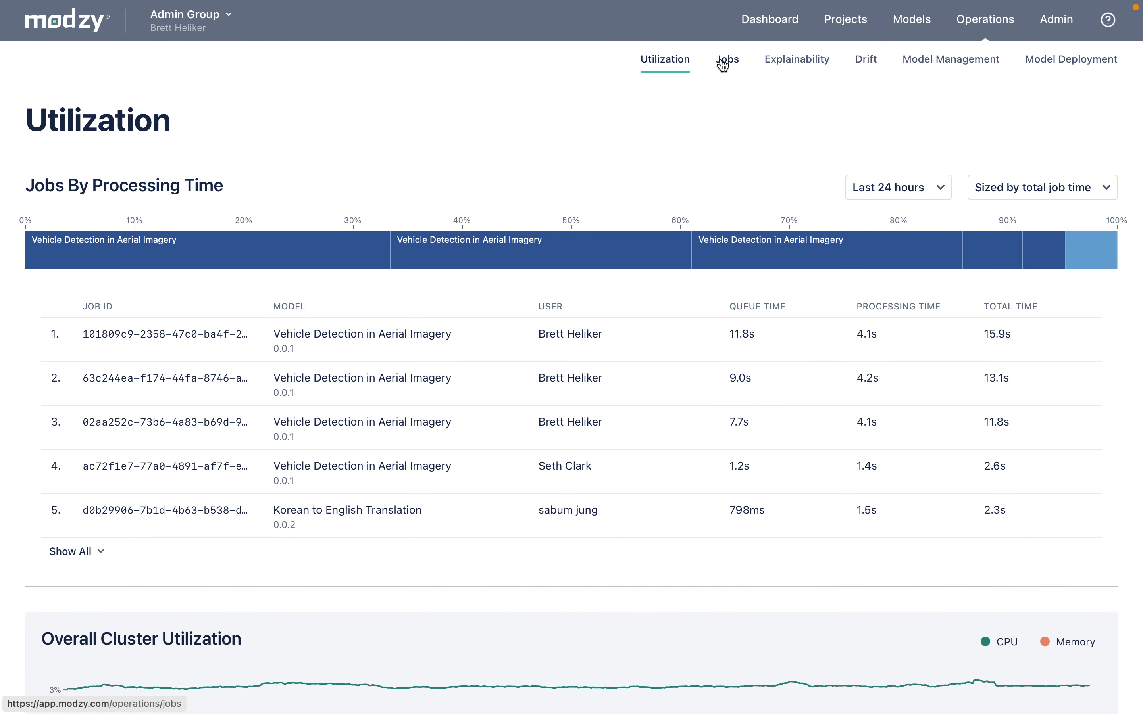
{"action": "left_click", "coordinate": [724, 62]}
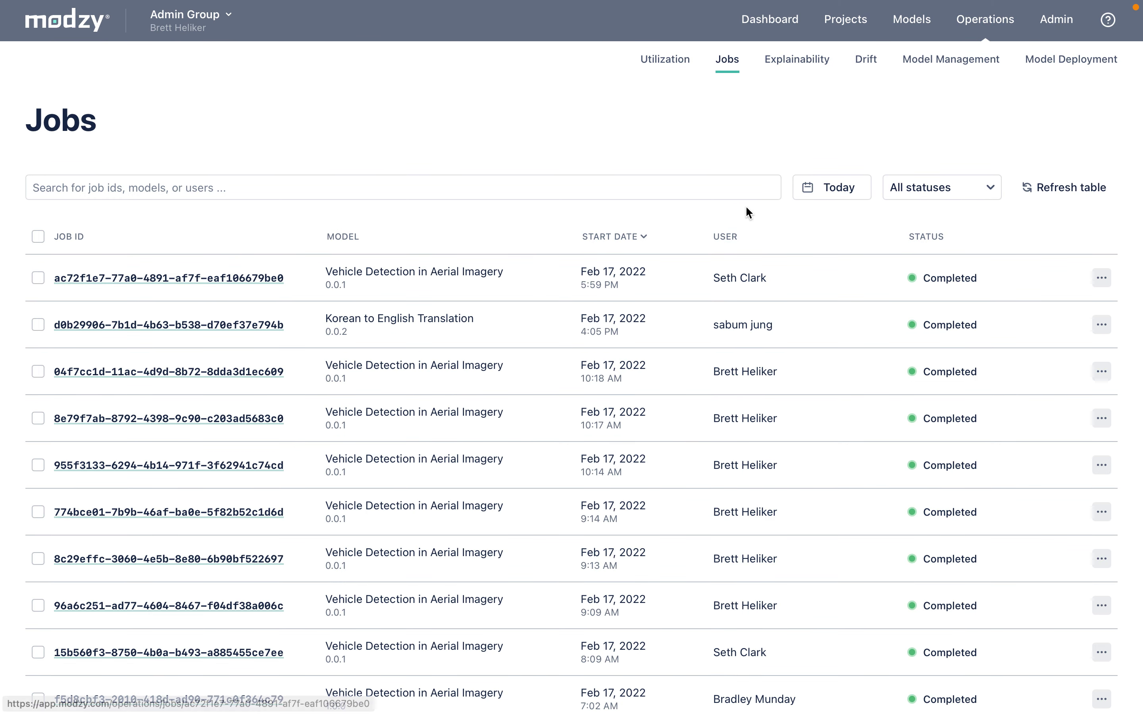
{"action": "left_click", "coordinate": [1026, 192]}
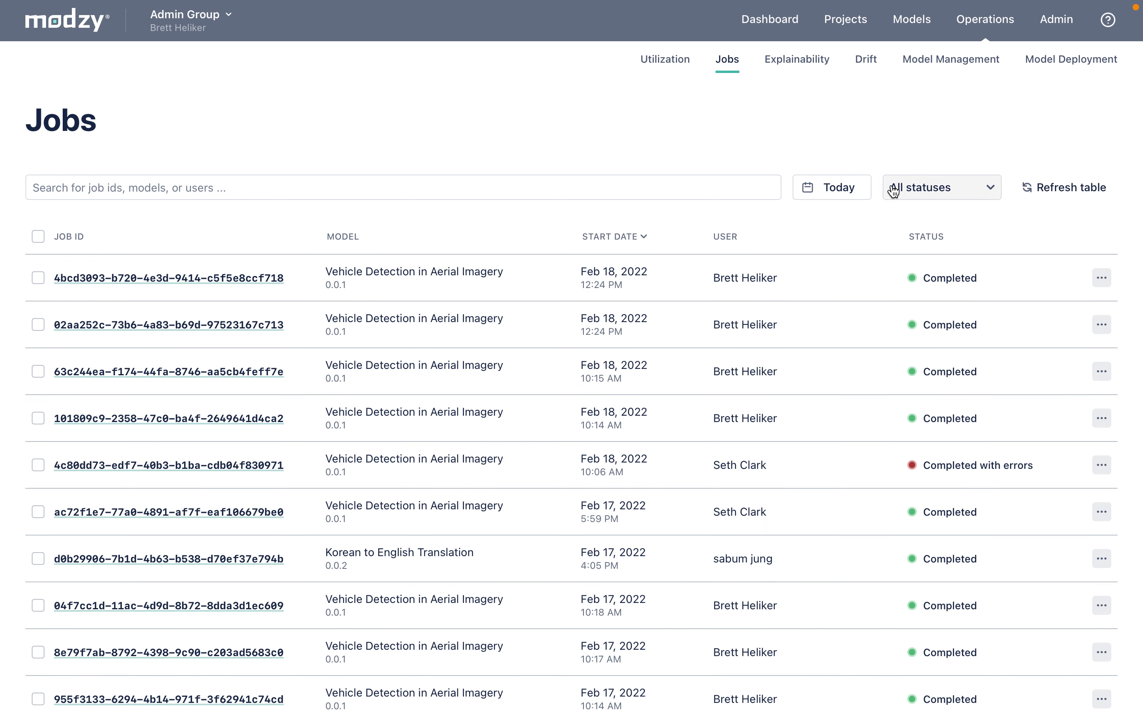
{"action": "left_click", "coordinate": [244, 278]}
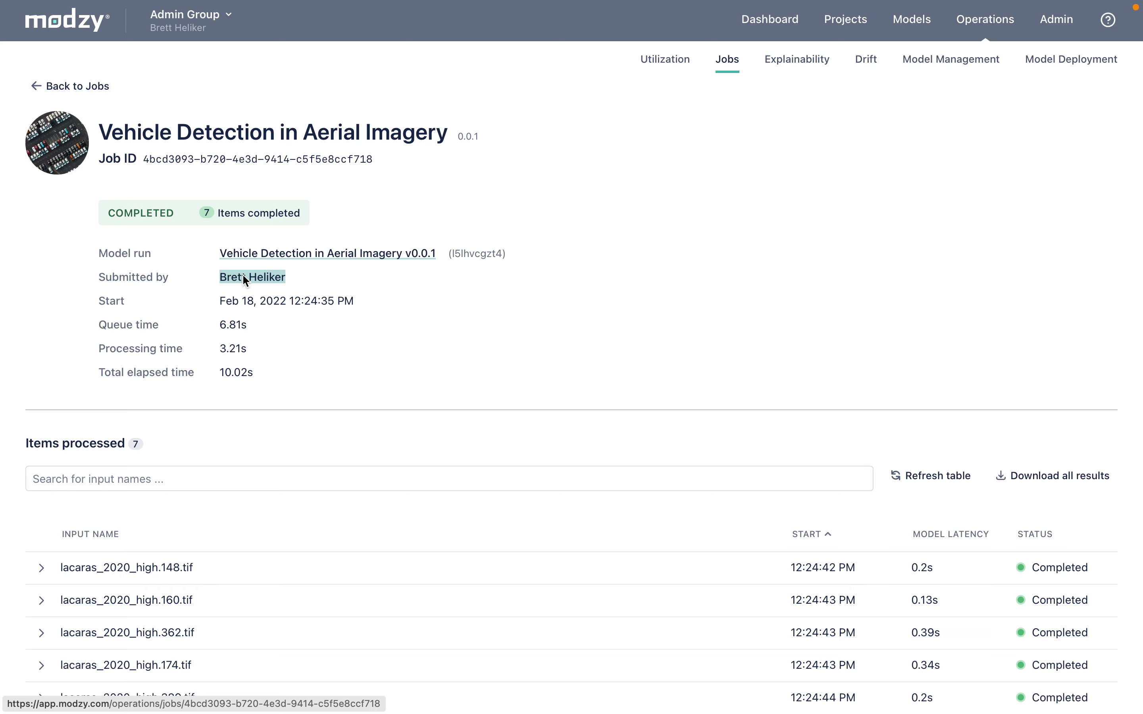
Step: Expand lacaras_2020_high.362.tif in the processed items and examine its input and output JSON with the vehicle scores and bounding boxes
{"action": "scroll", "coordinate": [332, 538], "scroll_direction": "down", "scroll_amount": 4}
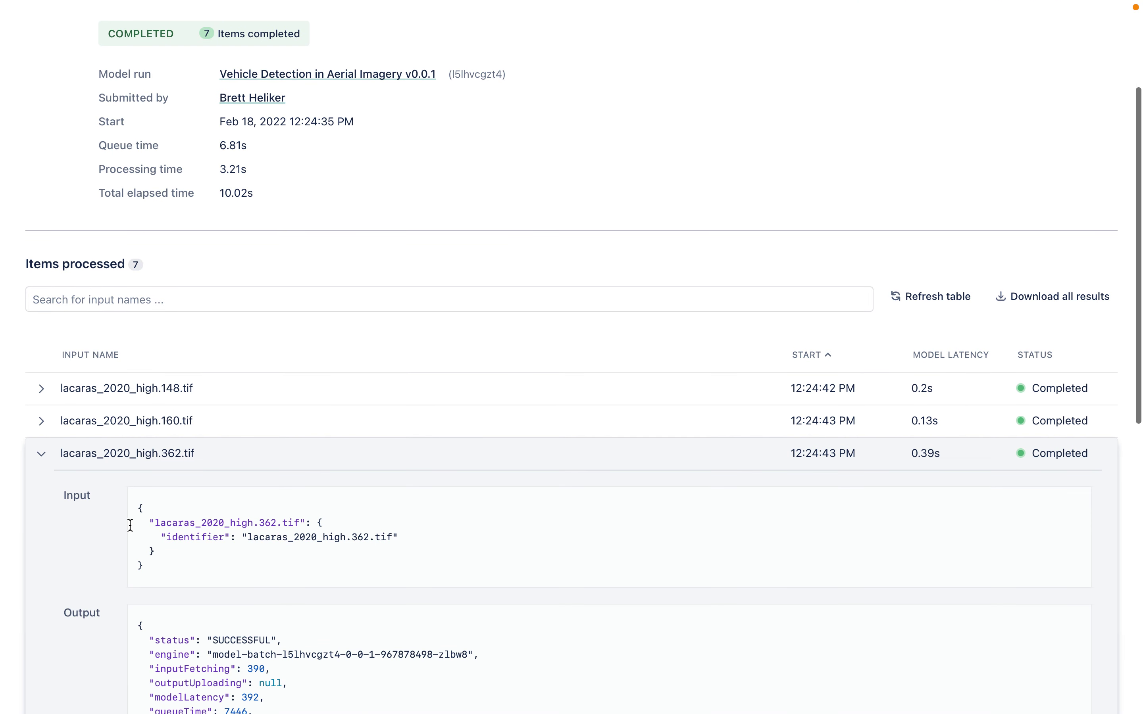
{"action": "scroll", "coordinate": [129, 523], "scroll_direction": "down", "scroll_amount": 10}
{"action": "scroll", "coordinate": [333, 469], "scroll_direction": "down", "scroll_amount": 3}
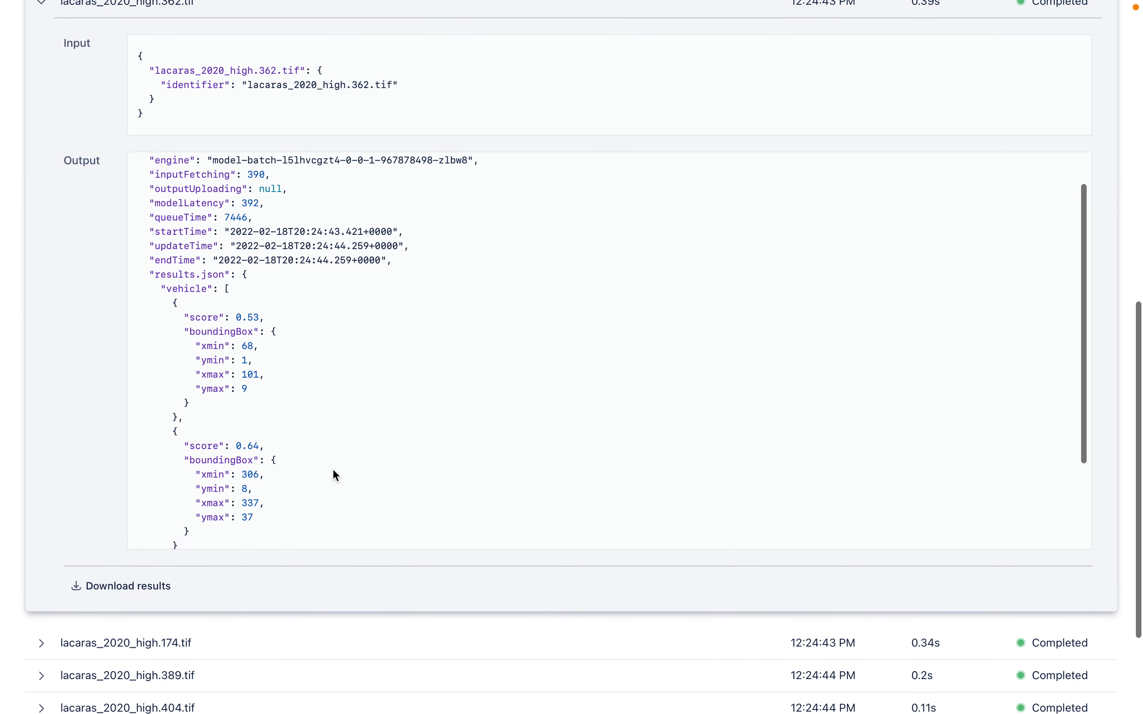
{"action": "scroll", "coordinate": [332, 468], "scroll_direction": "up", "scroll_amount": 3}
{"action": "scroll", "coordinate": [69, 312], "scroll_direction": "up", "scroll_amount": 7}
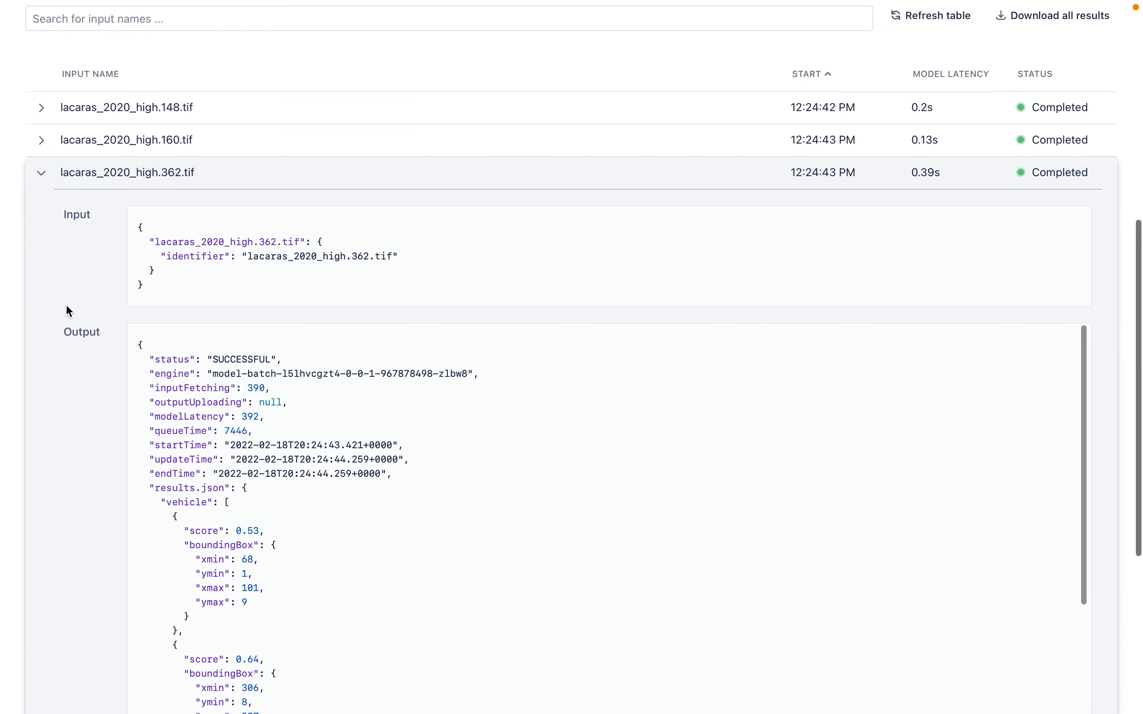
Step: Return to Tableau Prep and dismiss the flow's completion dialog
{"action": "key", "text": "ctrl+Right"}
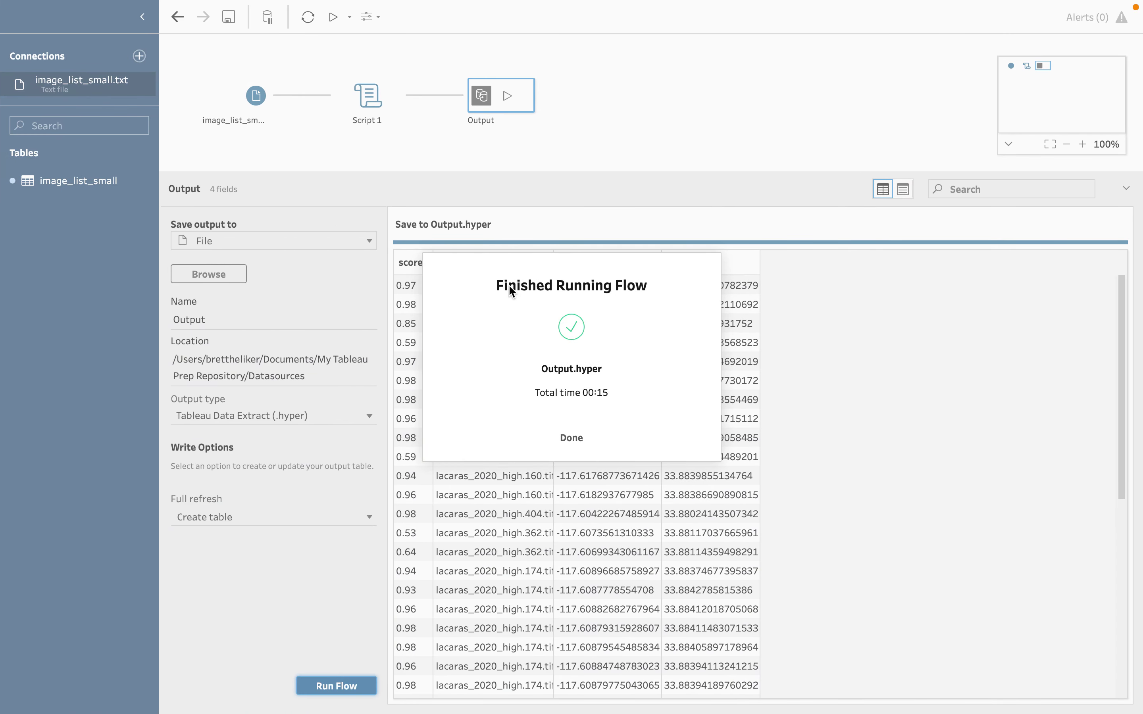
{"action": "left_click", "coordinate": [576, 436]}
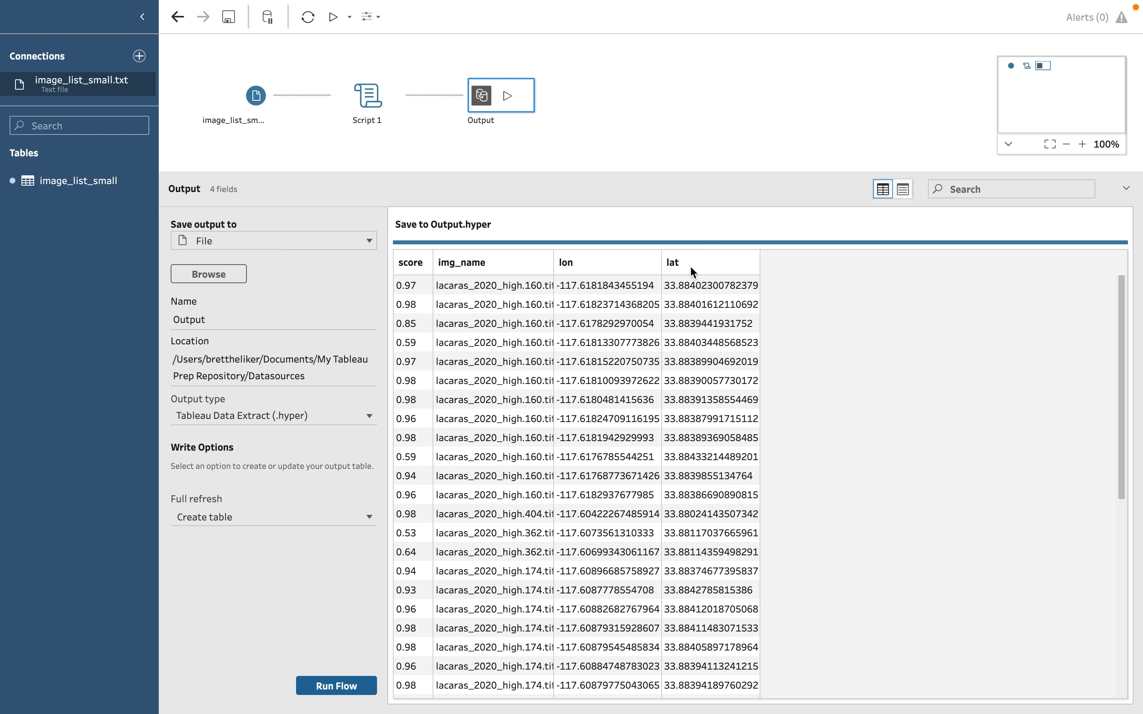
Step: Switch to Tableau Desktop and connect to the extract file Vehicle_results.hyper in the tableau_demo_prep folder
{"action": "key", "text": "super+Tab"}
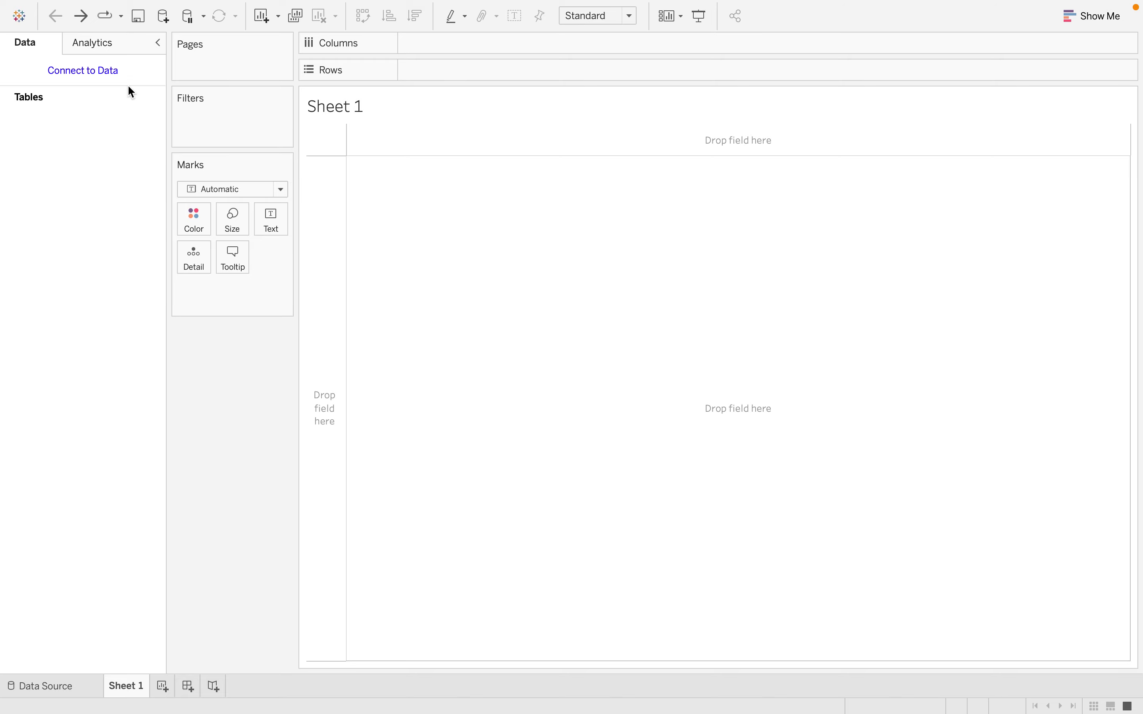
{"action": "left_click", "coordinate": [105, 74]}
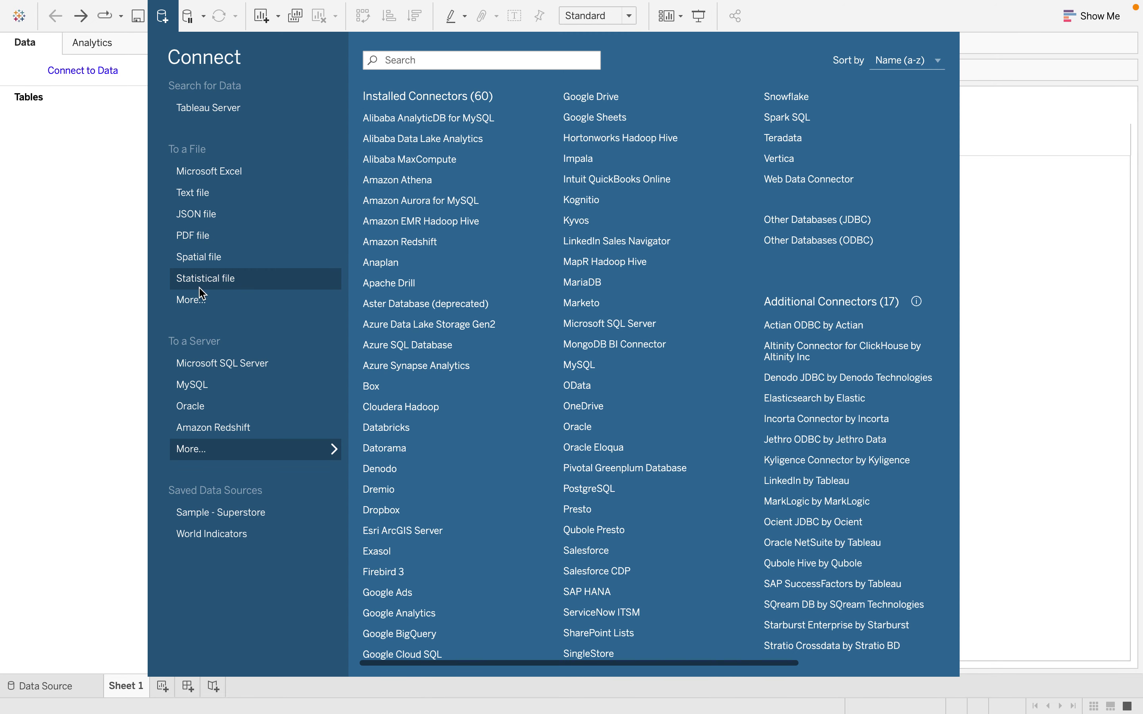
{"action": "left_click", "coordinate": [206, 300]}
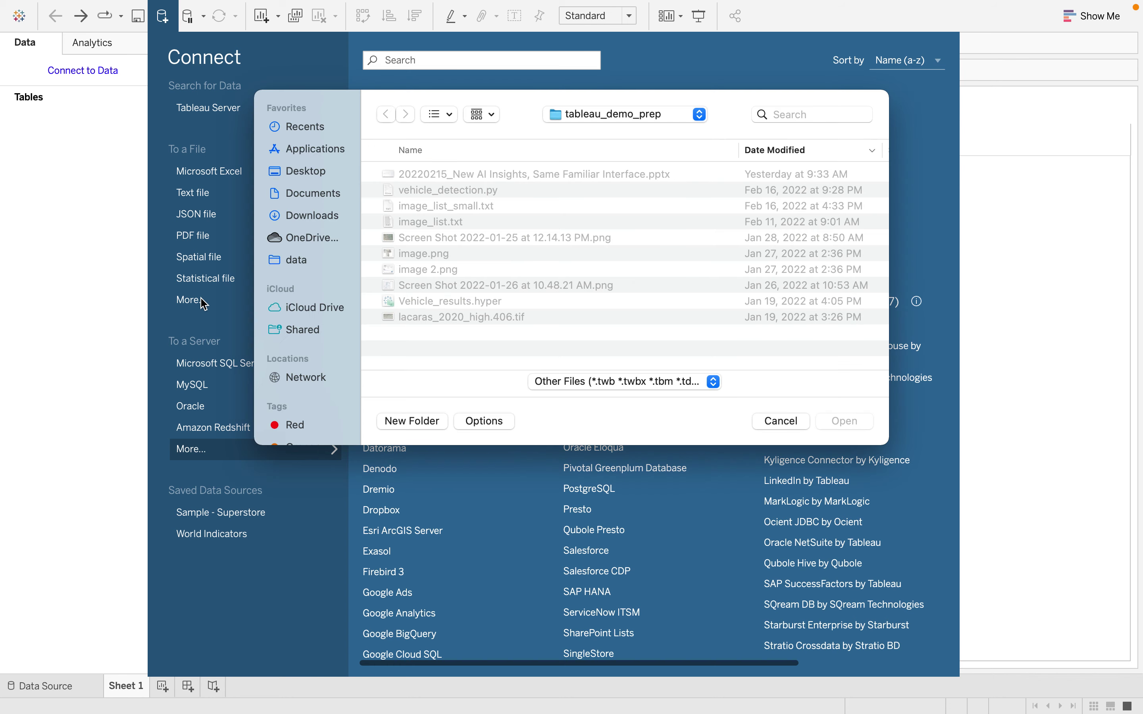
{"action": "double_click", "coordinate": [451, 301]}
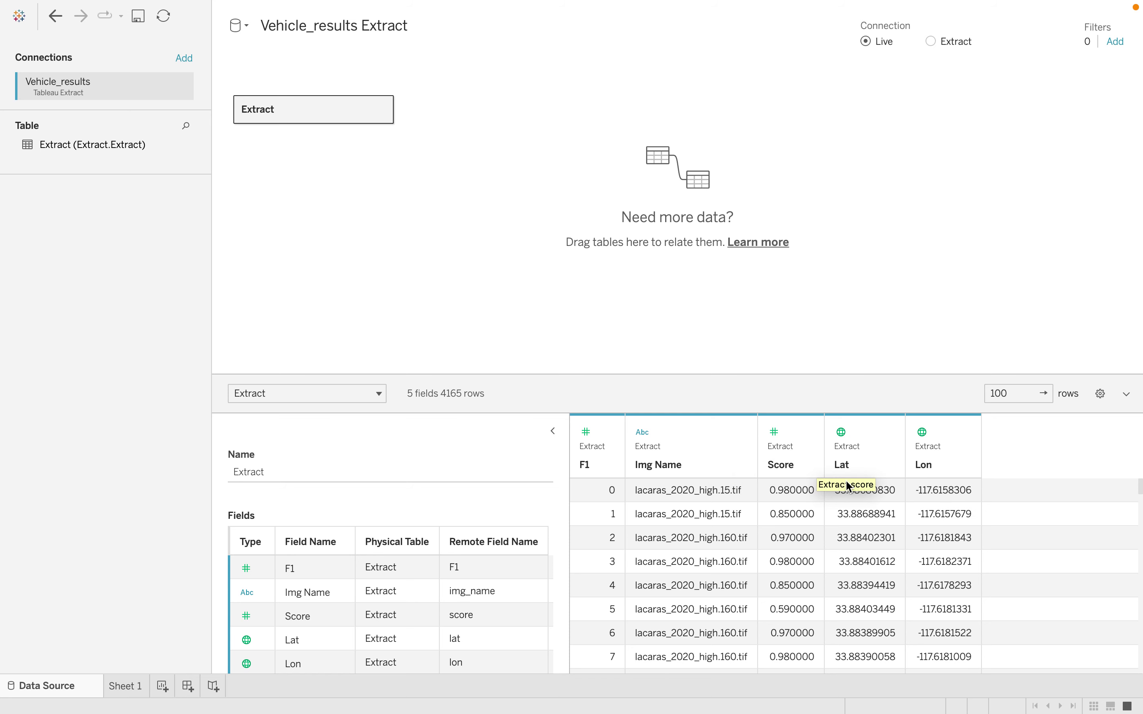
Step: On Sheet 1, place Lon on Columns and Lat on Rows to build a map
{"action": "left_click", "coordinate": [124, 686]}
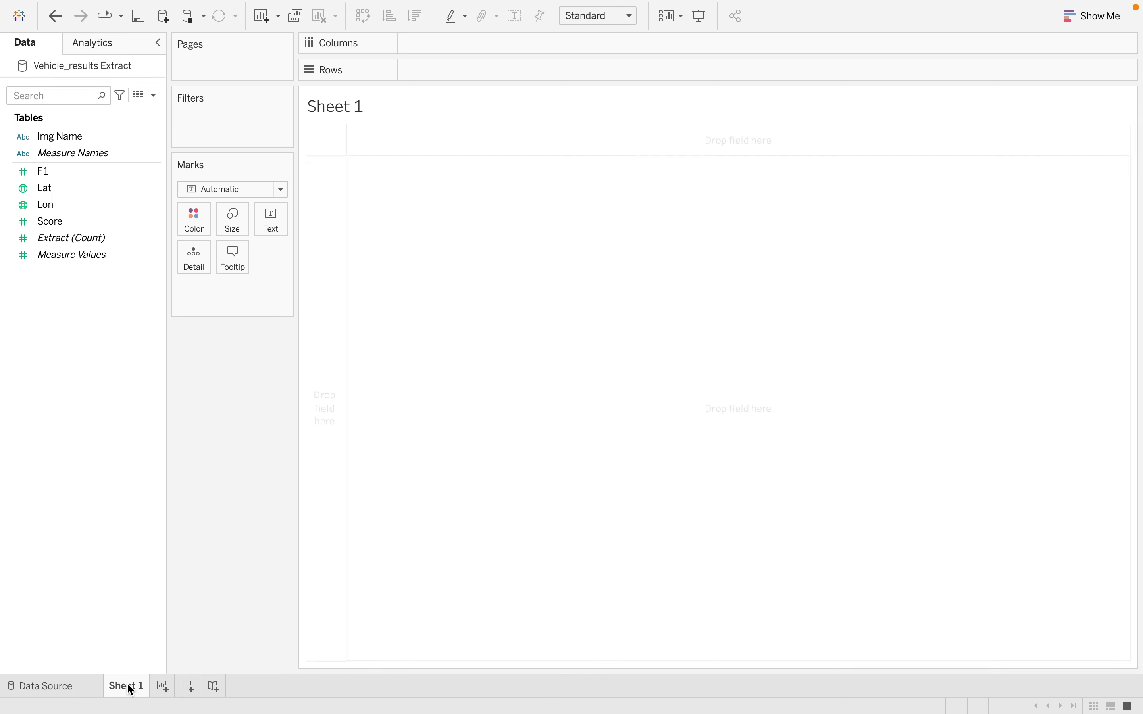
{"action": "left_click_drag", "start_coordinate": [58, 203], "coordinate": [432, 50]}
{"action": "left_click_drag", "start_coordinate": [67, 191], "coordinate": [446, 67]}
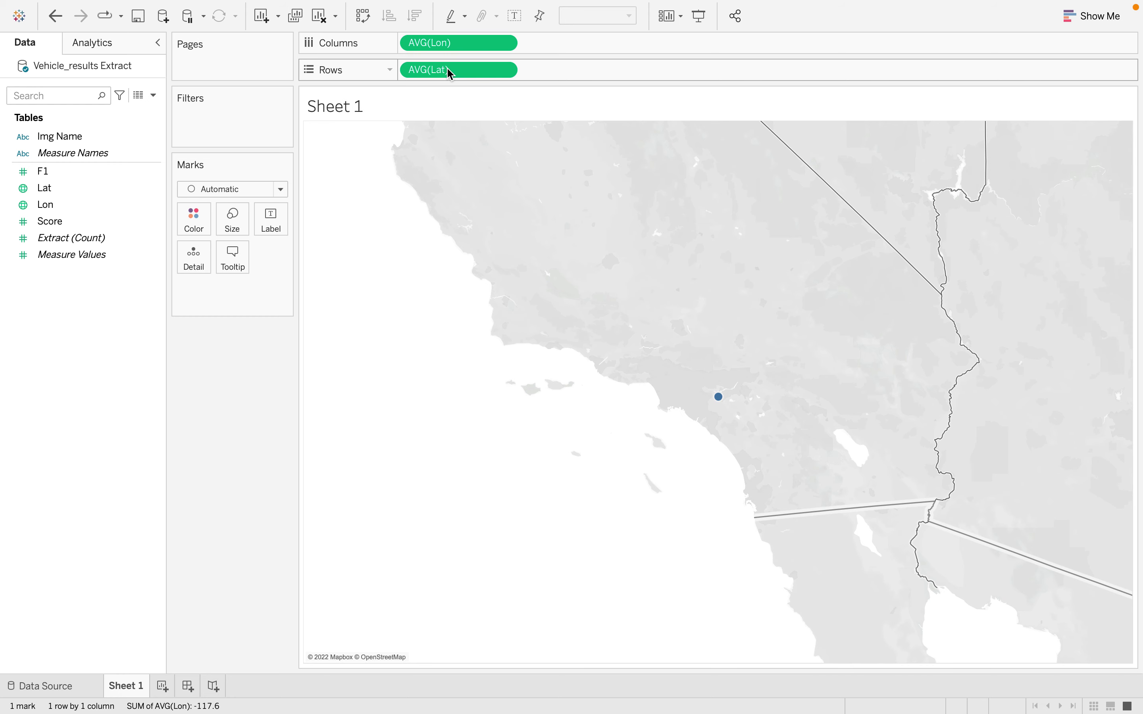
Step: Convert both the Lat and Lon fields on the shelves from averaged measures to dimensions
{"action": "left_click", "coordinate": [505, 70]}
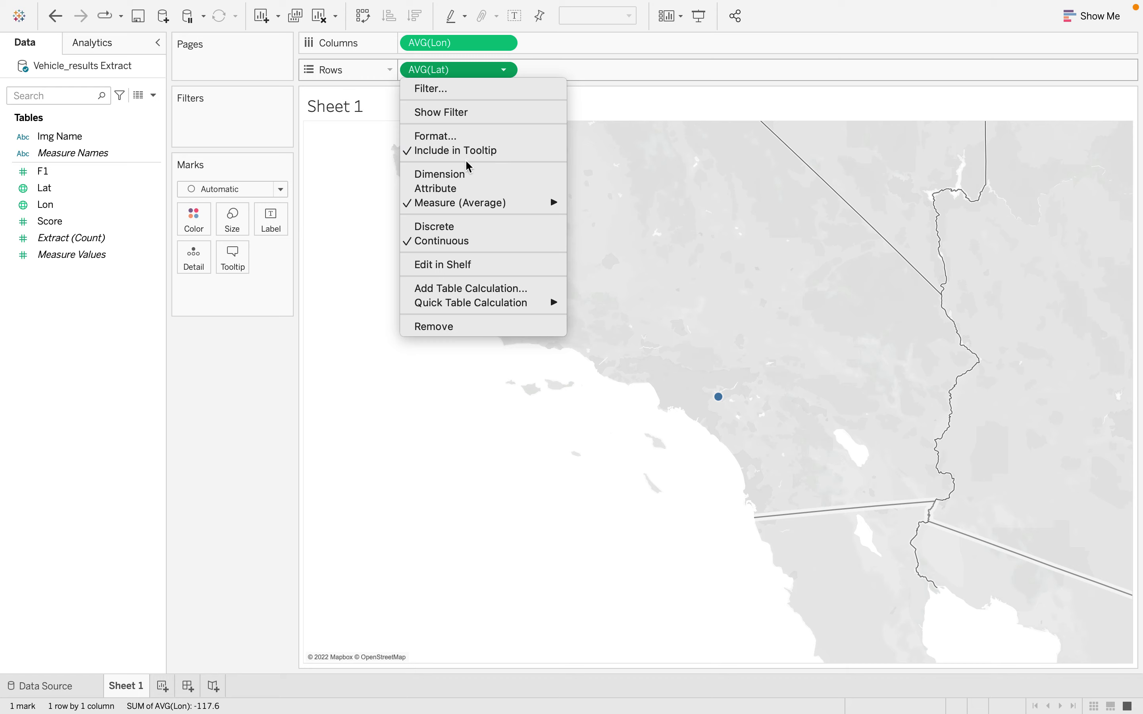
{"action": "left_click", "coordinate": [466, 174]}
{"action": "left_click", "coordinate": [504, 42]}
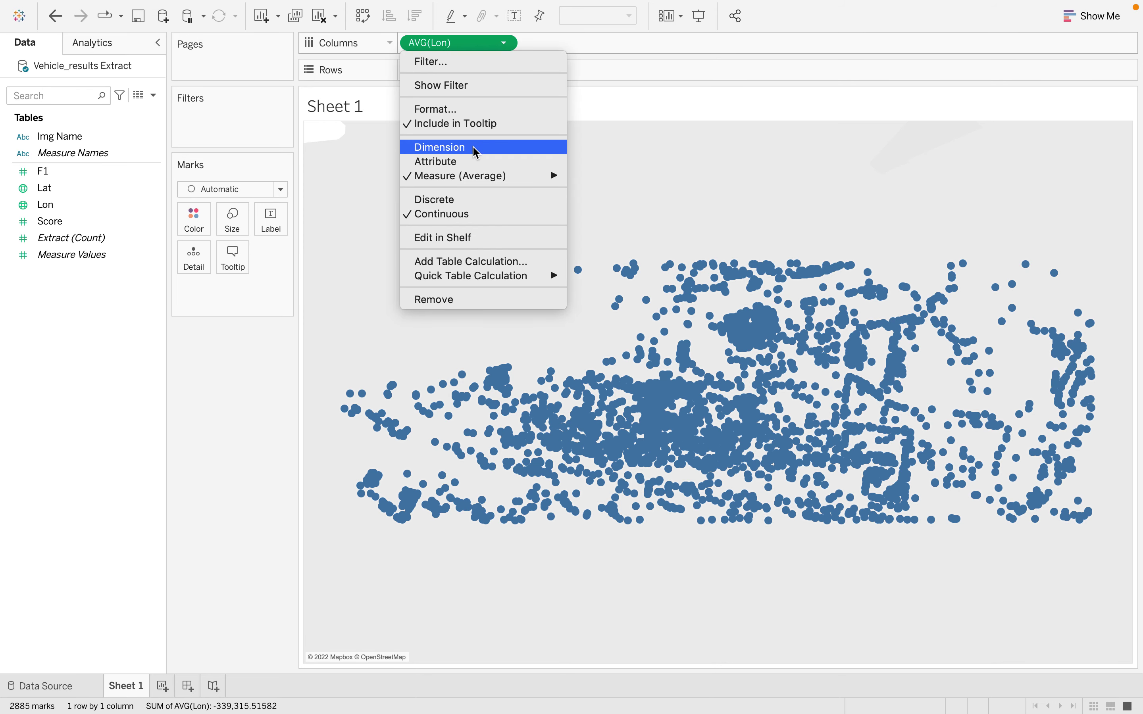
{"action": "left_click", "coordinate": [475, 150]}
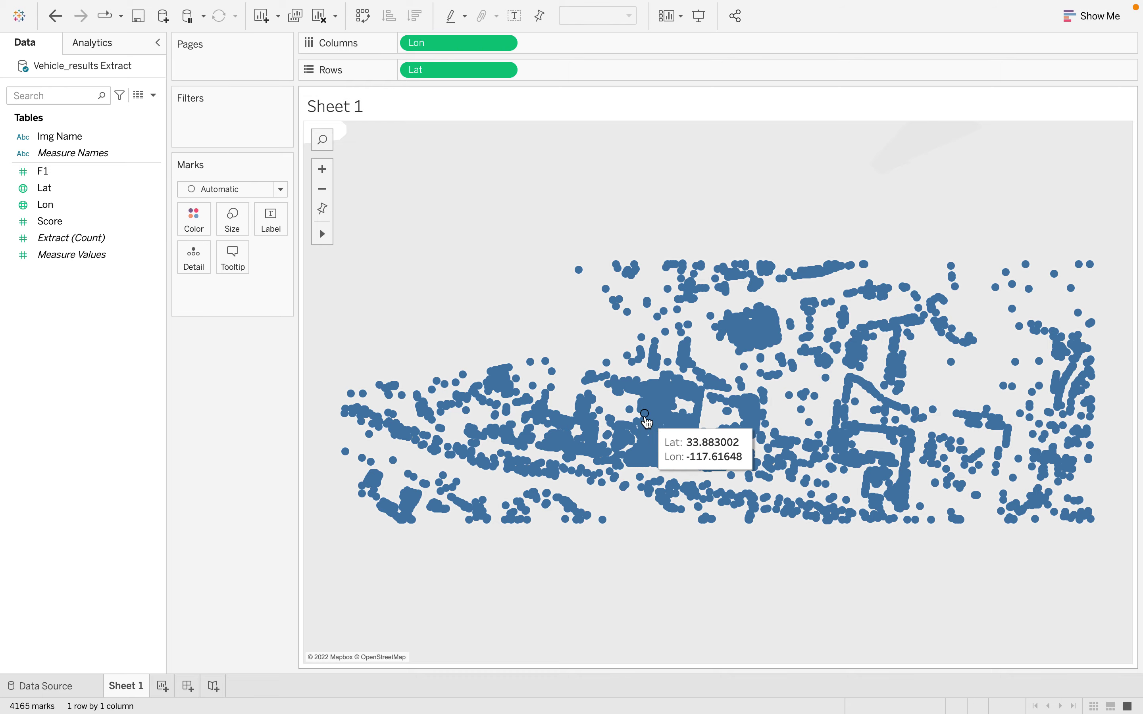
Step: Set the map background to Satellite and take a close view of the vehicle points around the central parking lots
{"action": "scroll", "coordinate": [647, 422], "scroll_direction": "up", "scroll_amount": 1}
{"action": "scroll", "coordinate": [647, 422], "scroll_direction": "up", "scroll_amount": 3}
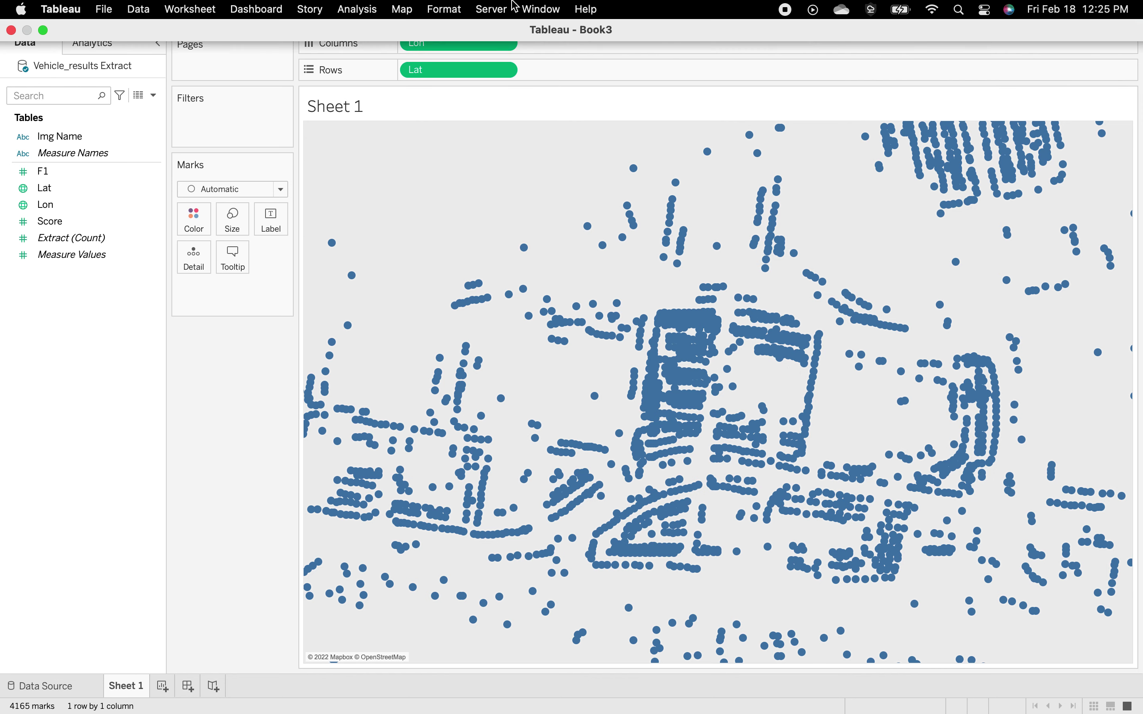
{"action": "left_click", "coordinate": [409, 10]}
{"action": "mouse_move", "coordinate": [423, 34]}
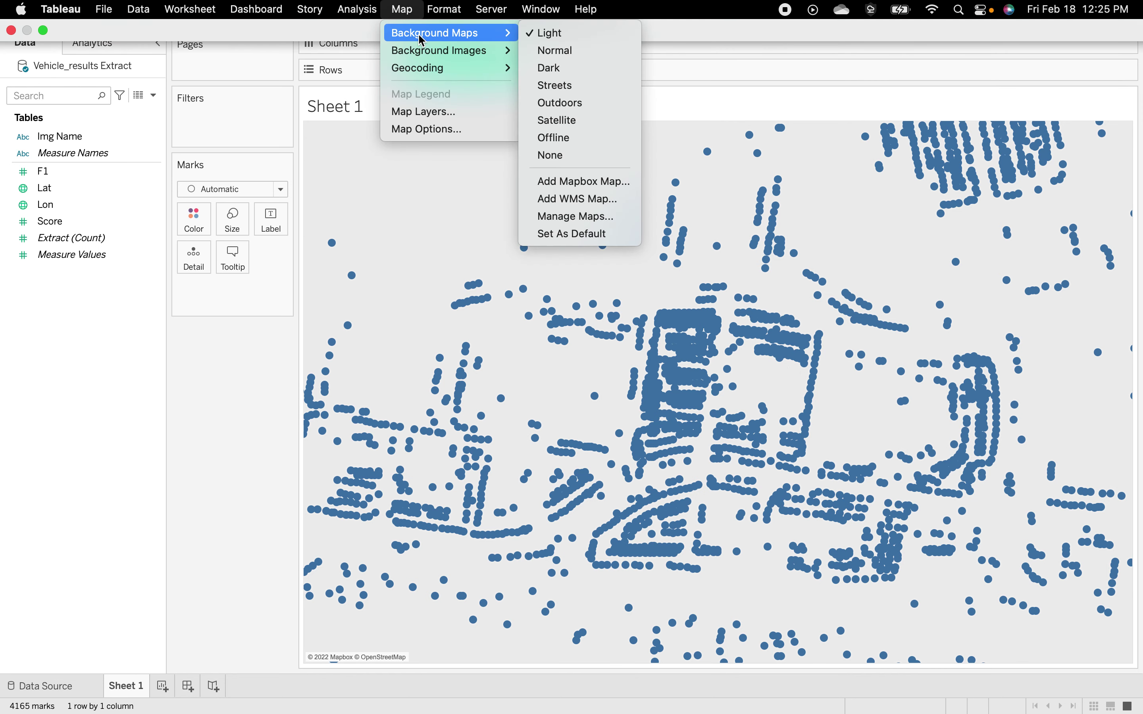
{"action": "left_click", "coordinate": [584, 121]}
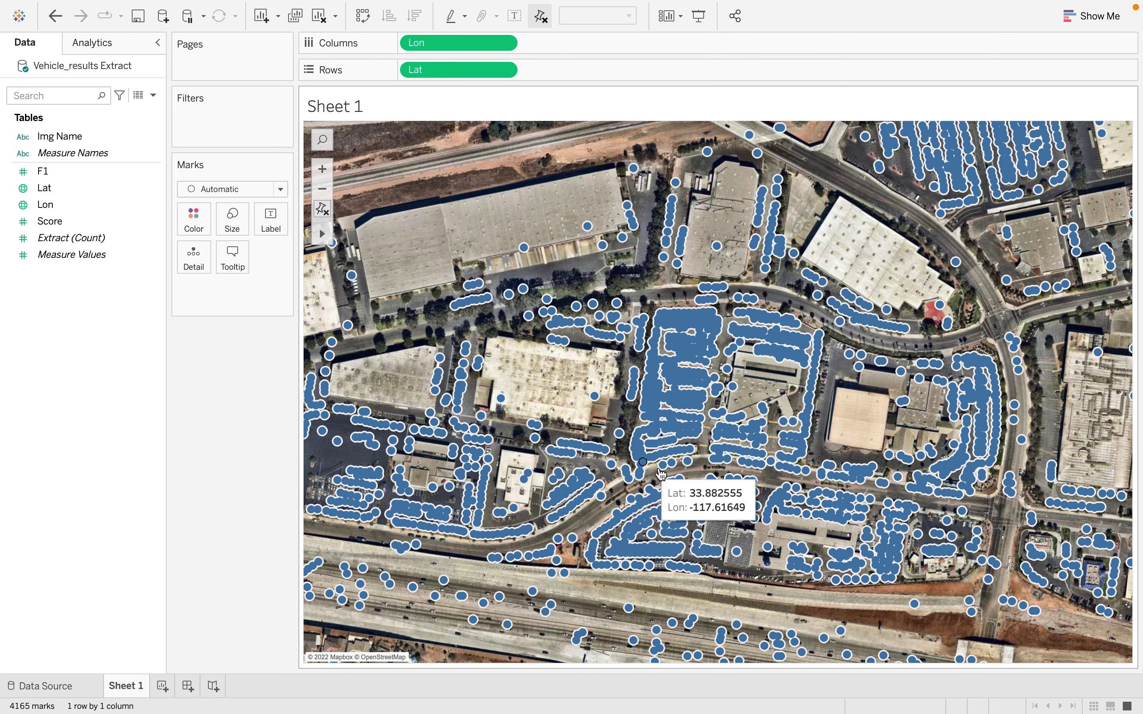
{"action": "scroll", "coordinate": [676, 357], "scroll_direction": "up", "scroll_amount": 1}
{"action": "scroll", "coordinate": [676, 359], "scroll_direction": "up", "scroll_amount": 1}
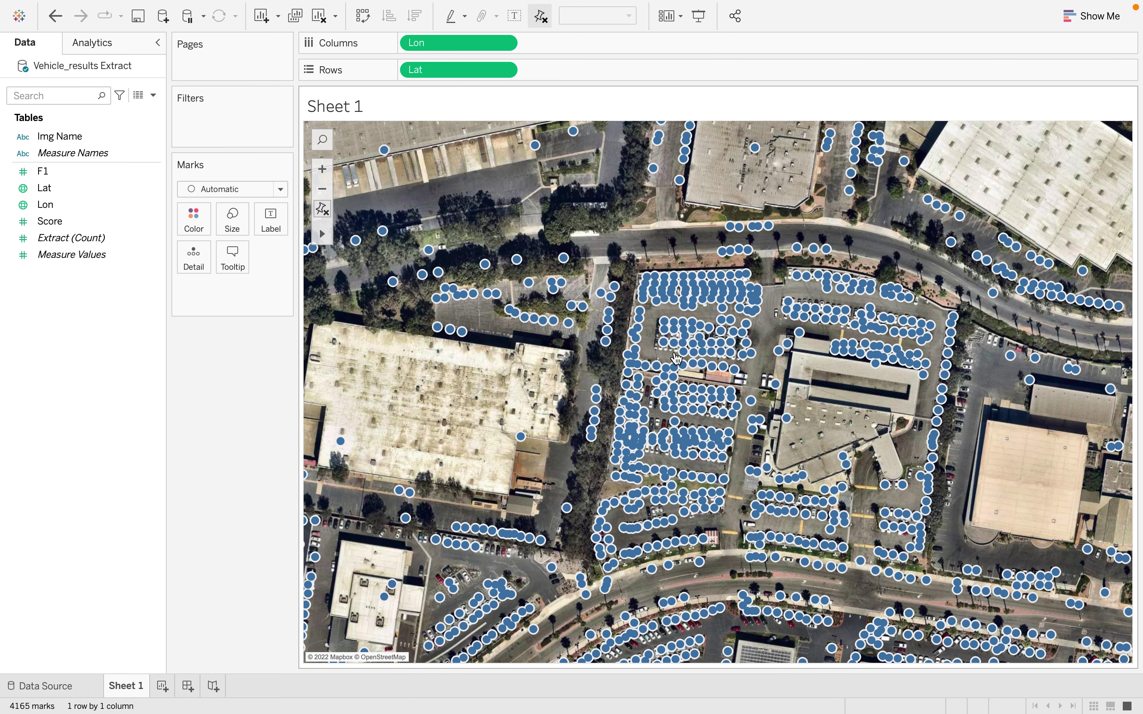